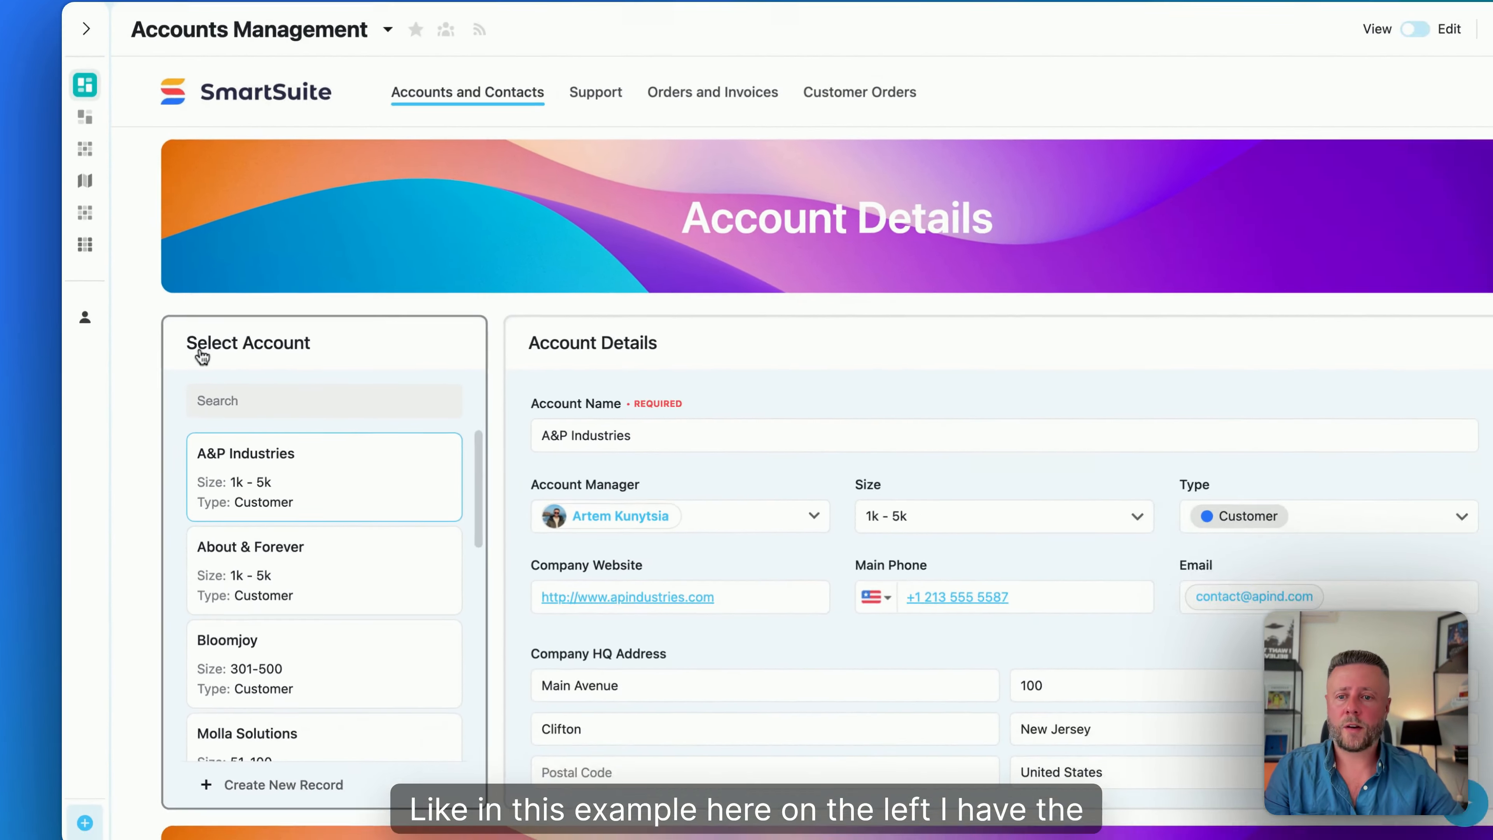
- Browse the account list and compare the details of About & Forever and Bloomjoy, ending on A&P Industries
{"action": "scroll", "coordinate": [288, 526], "scroll_direction": "down", "scroll_amount": 3}
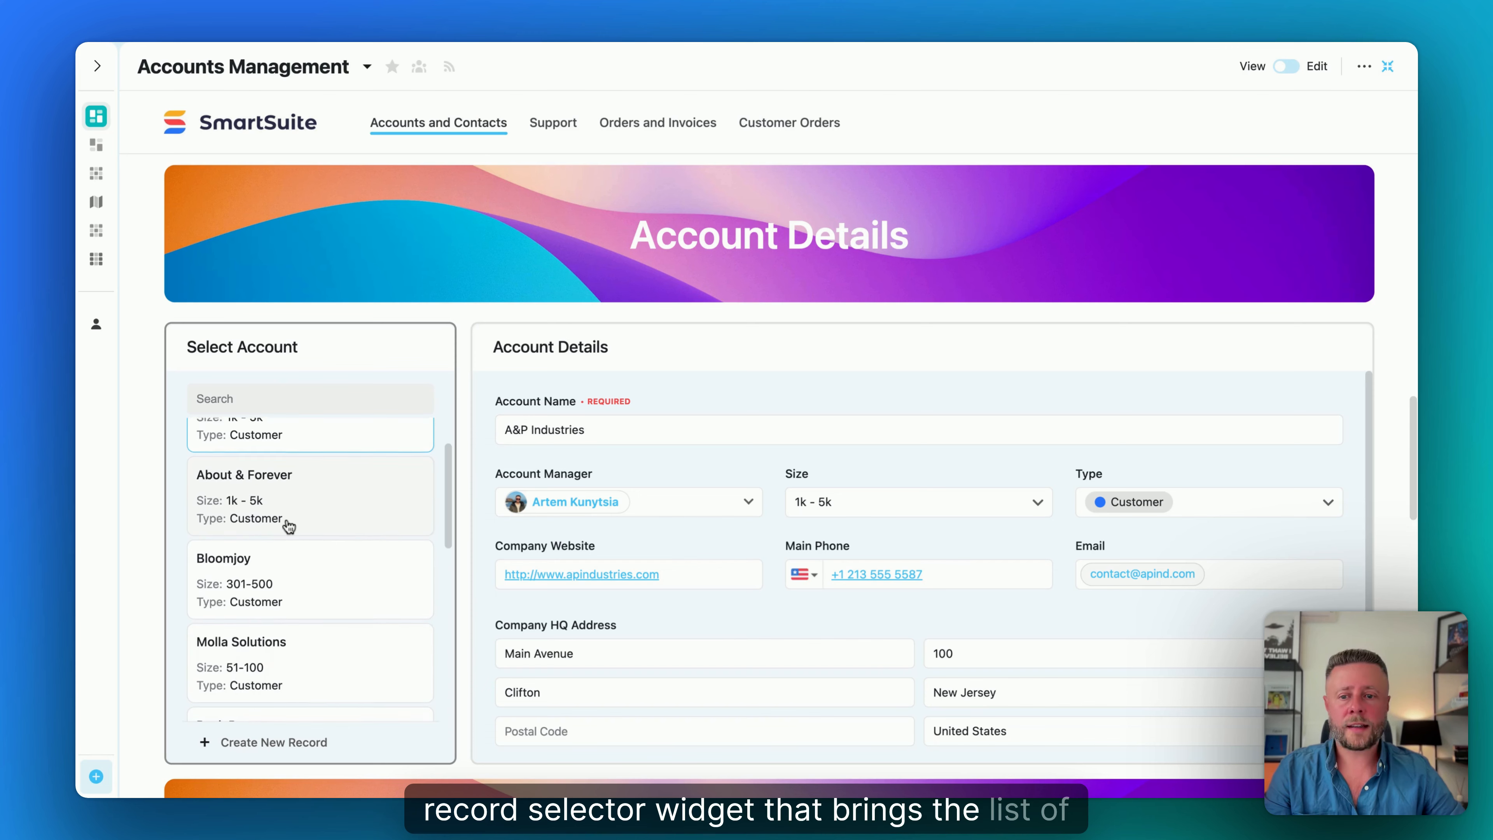
{"action": "scroll", "coordinate": [296, 490], "scroll_direction": "up", "scroll_amount": 3}
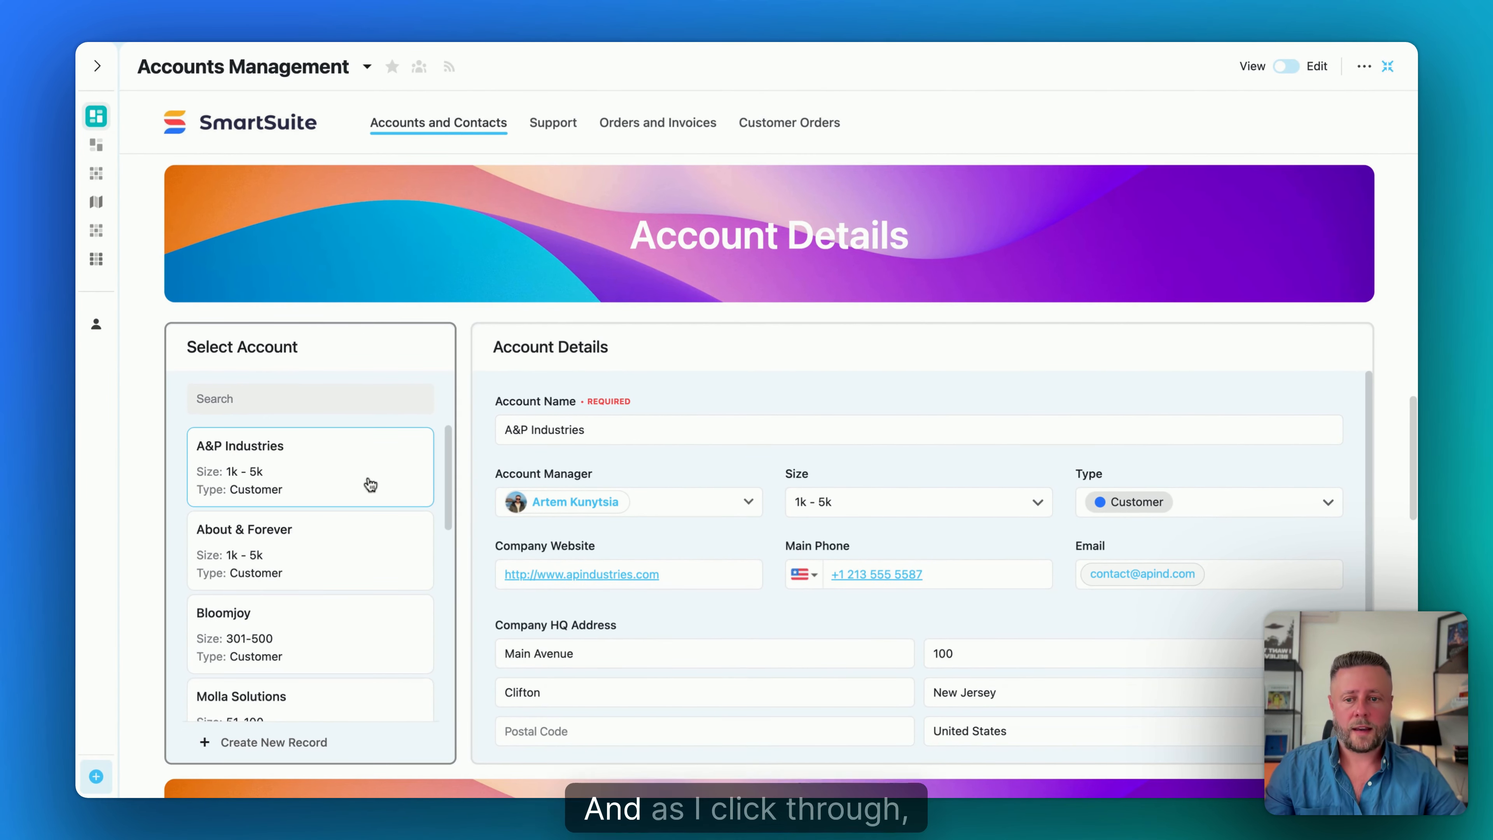
{"action": "left_click", "coordinate": [357, 562]}
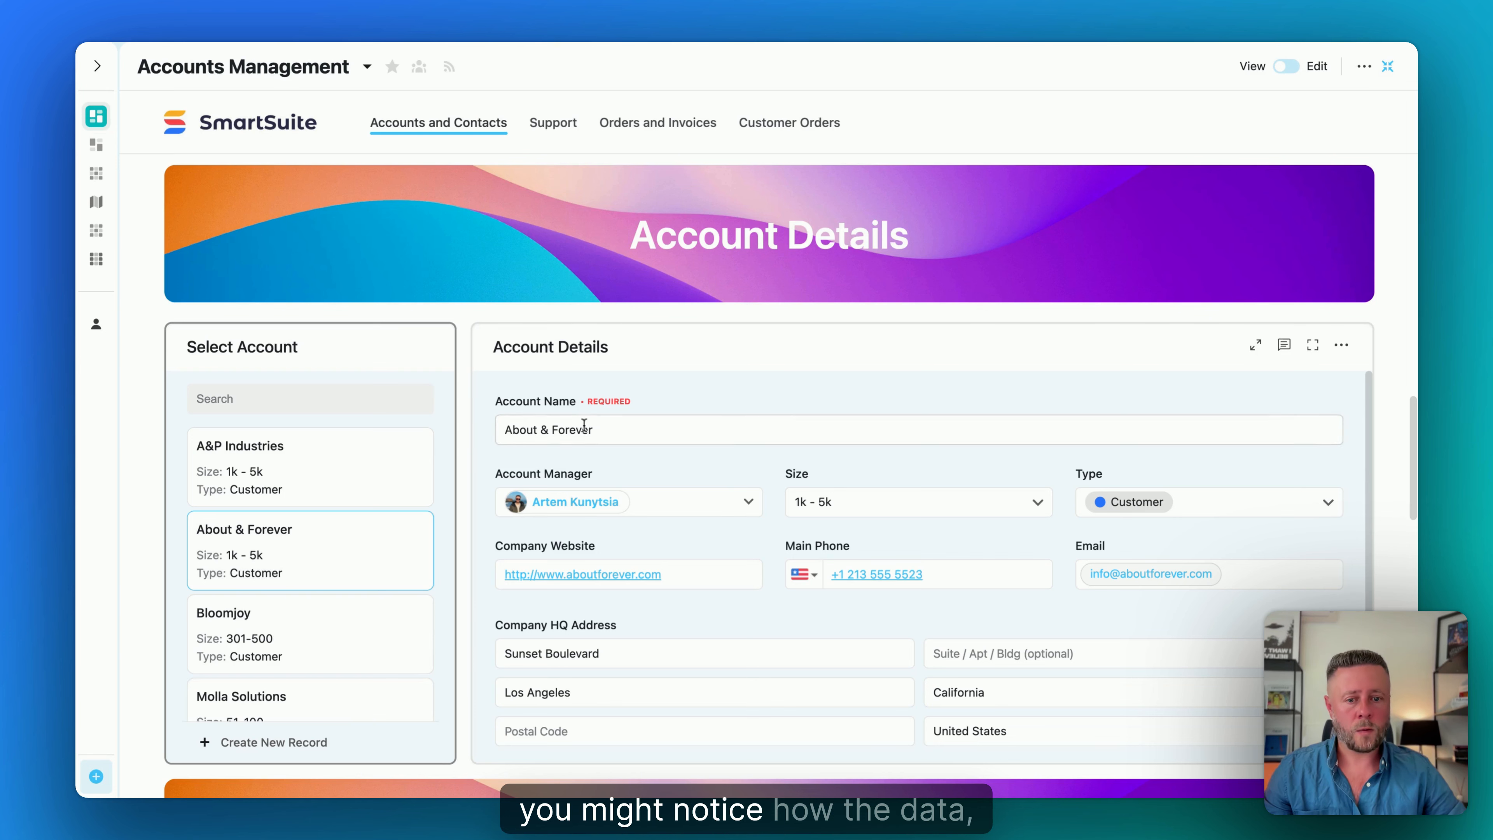
{"action": "left_click", "coordinate": [359, 639]}
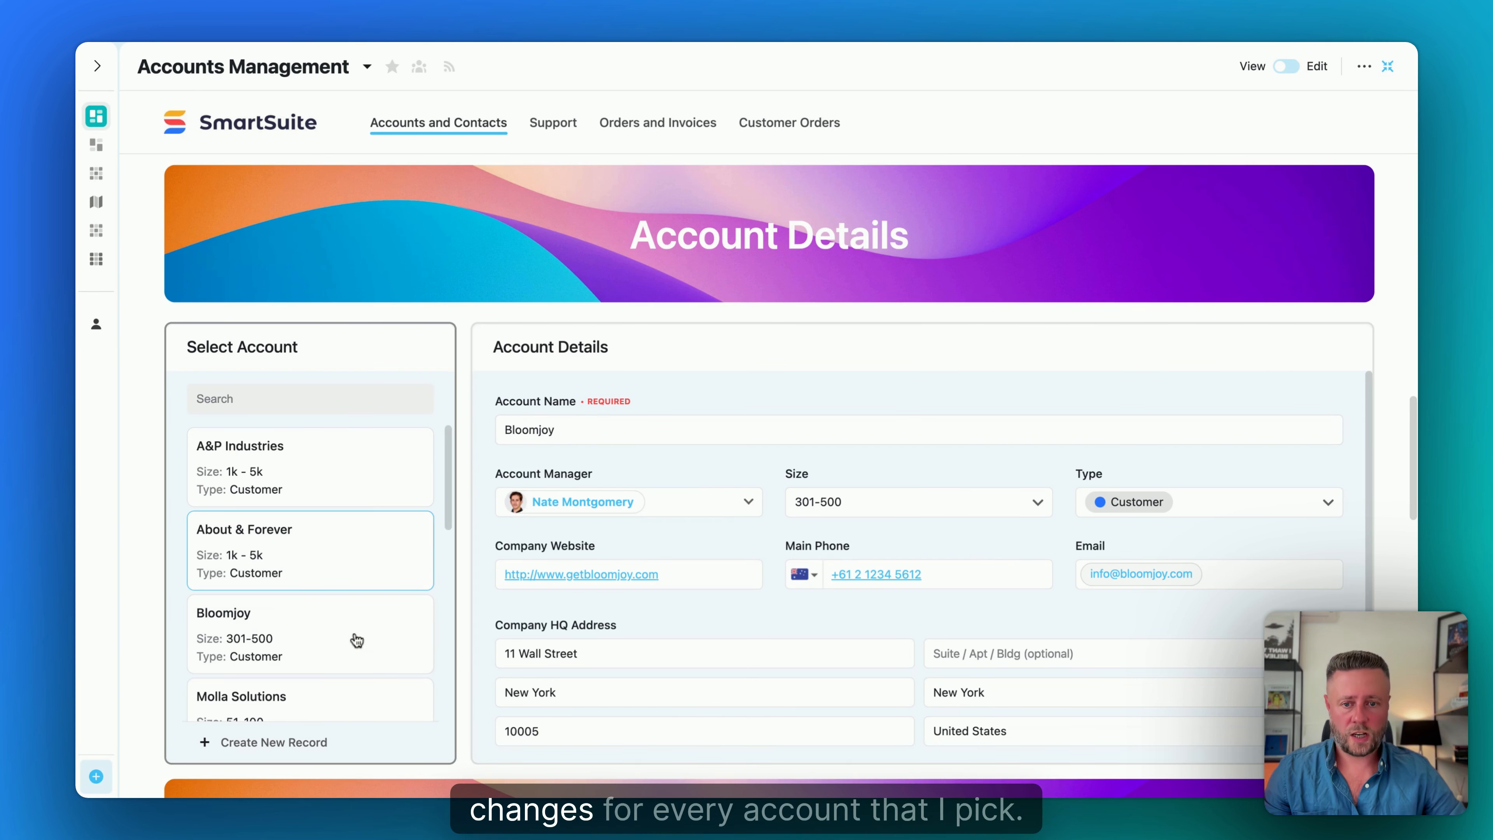
{"action": "left_click", "coordinate": [317, 565]}
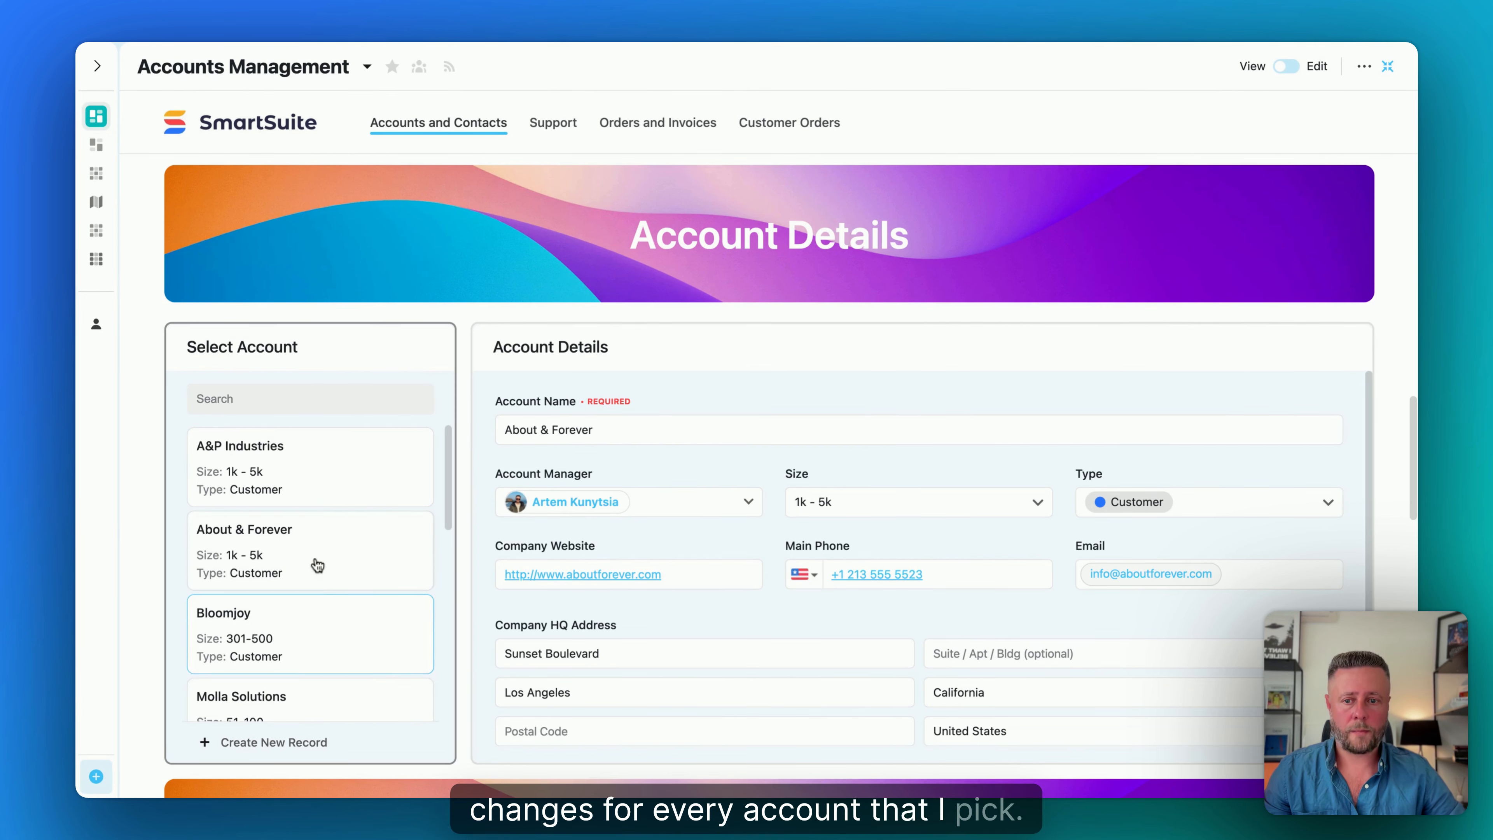
{"action": "left_click", "coordinate": [333, 488]}
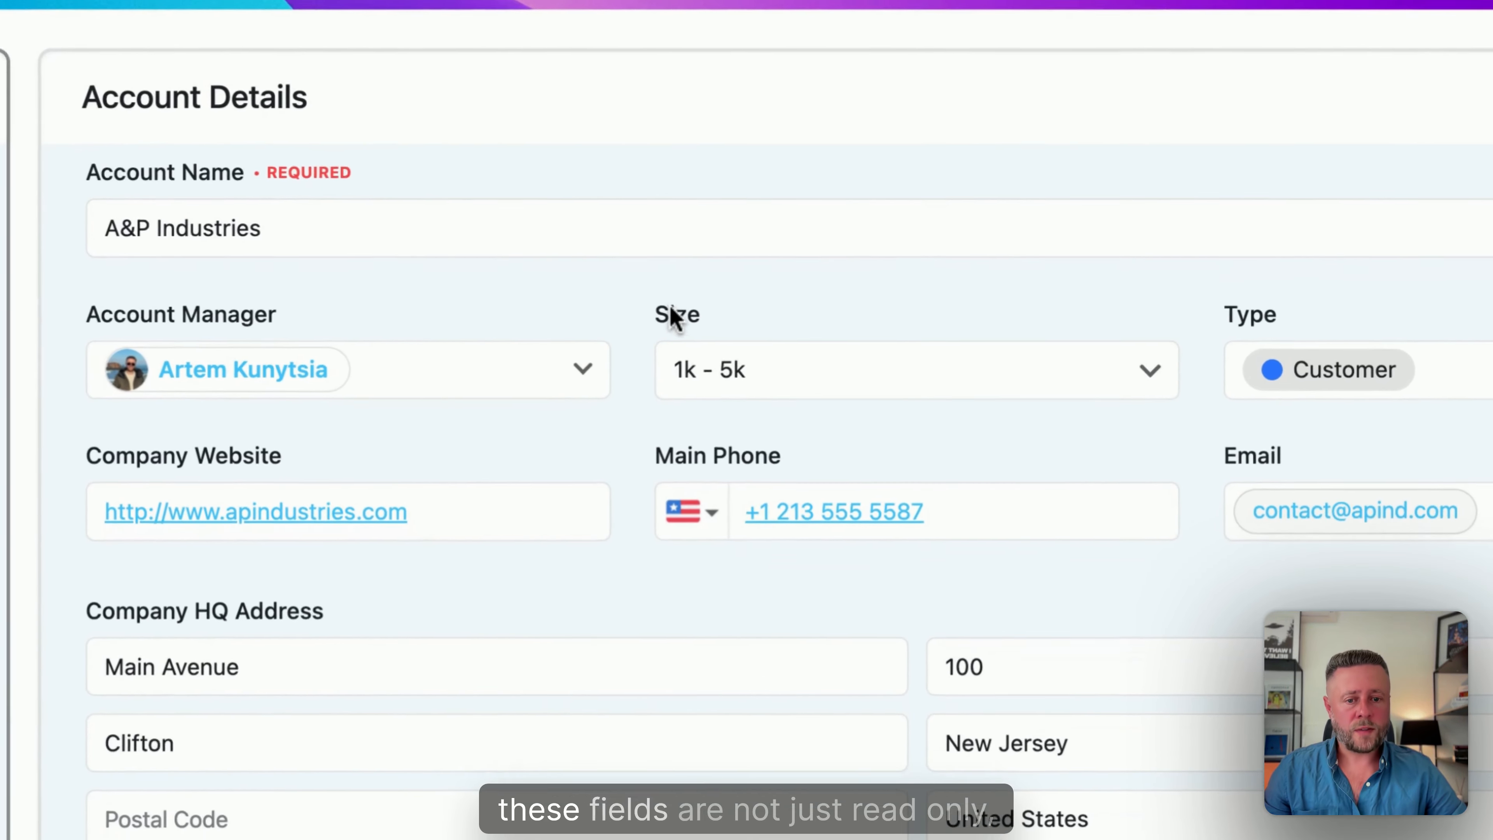
- Look at the Account Manager options for A&P Industries without changing them, and set the account's size to 51-100
{"action": "scroll", "coordinate": [669, 314], "scroll_direction": "up", "scroll_amount": 1}
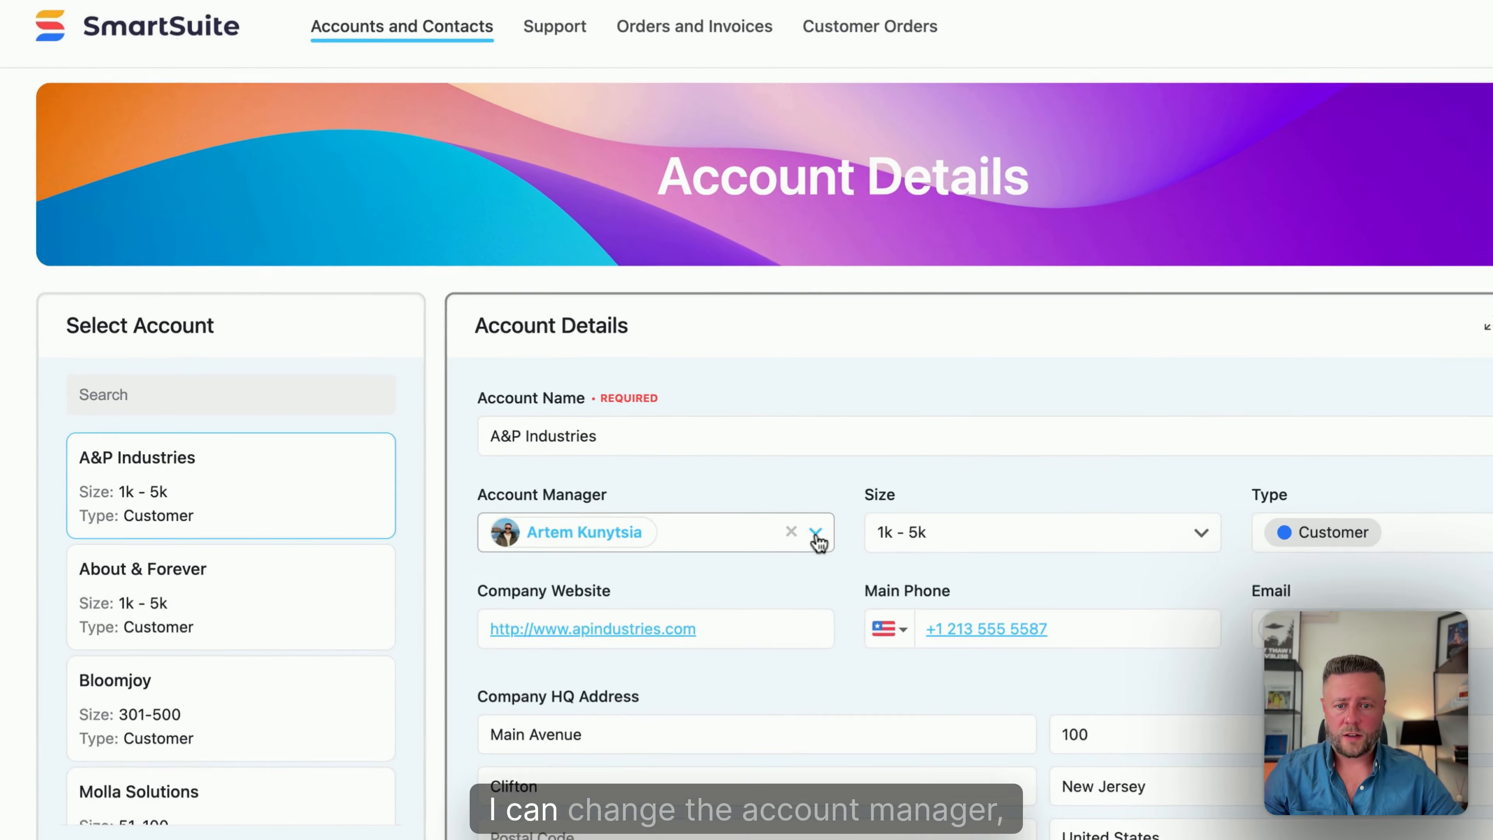
{"action": "left_click", "coordinate": [747, 504]}
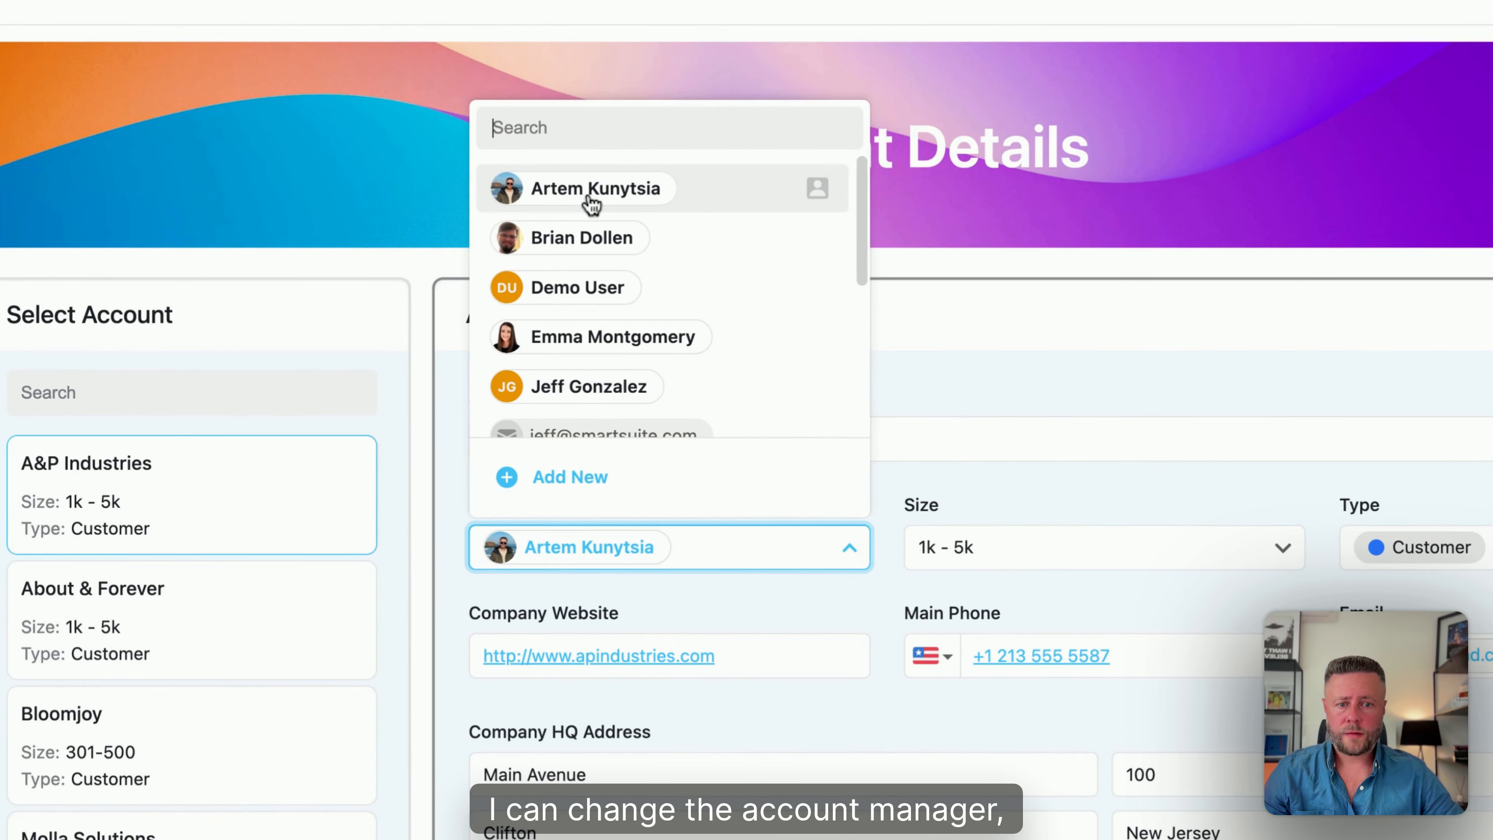
{"action": "left_click", "coordinate": [1006, 487]}
{"action": "left_click", "coordinate": [1020, 550]}
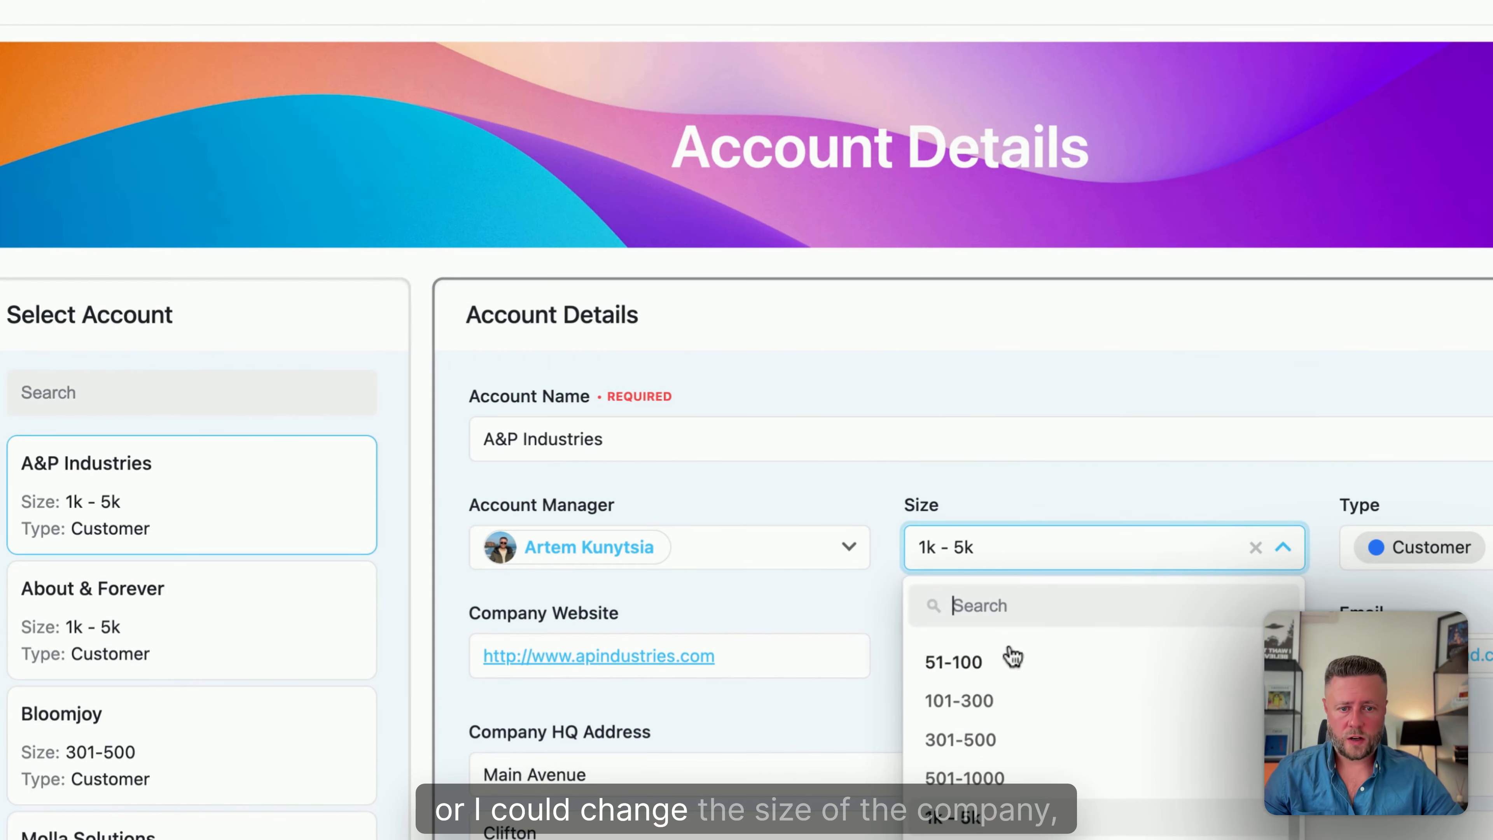
{"action": "left_click", "coordinate": [978, 669]}
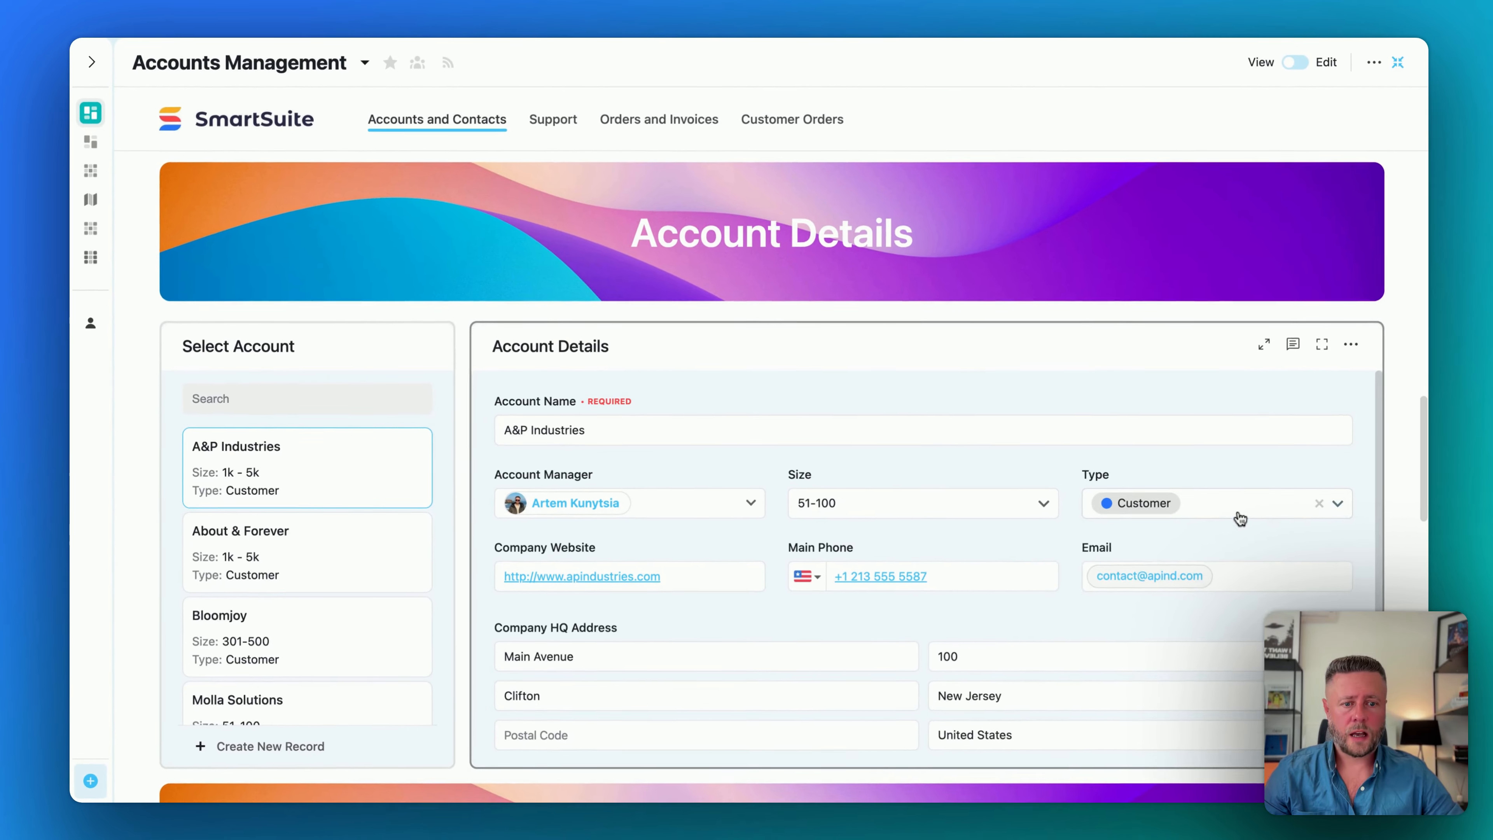
- Set the A&P Industries account's type to Partner and look over its remaining detail fields
{"action": "left_click", "coordinate": [1346, 517]}
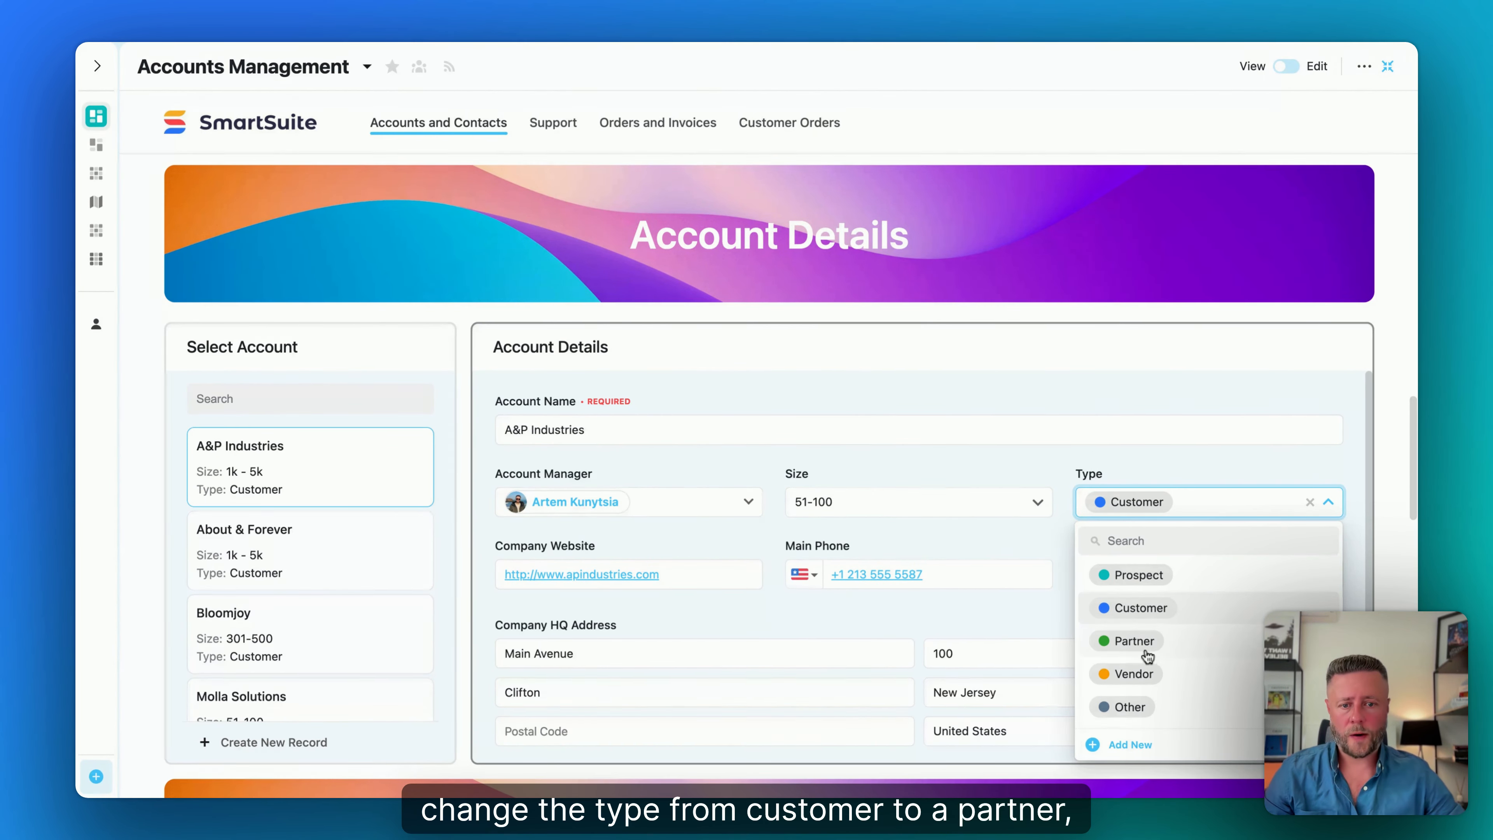
{"action": "left_click", "coordinate": [1134, 640]}
{"action": "scroll", "coordinate": [821, 622], "scroll_direction": "down", "scroll_amount": 1}
{"action": "scroll", "coordinate": [821, 622], "scroll_direction": "down", "scroll_amount": 2}
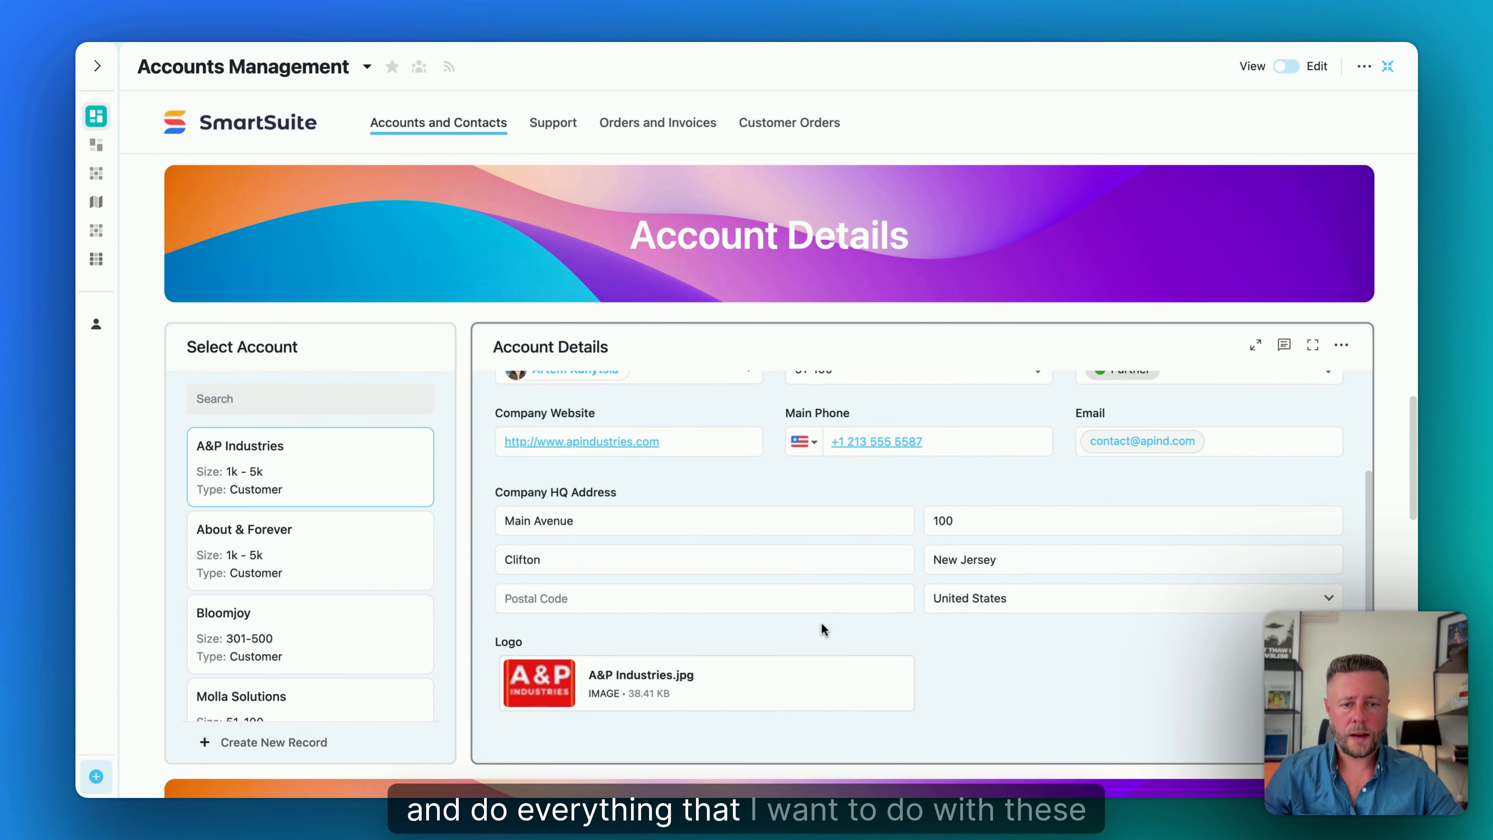
{"action": "scroll", "coordinate": [823, 624], "scroll_direction": "up", "scroll_amount": 3}
{"action": "scroll", "coordinate": [896, 591], "scroll_direction": "up", "scroll_amount": 1}
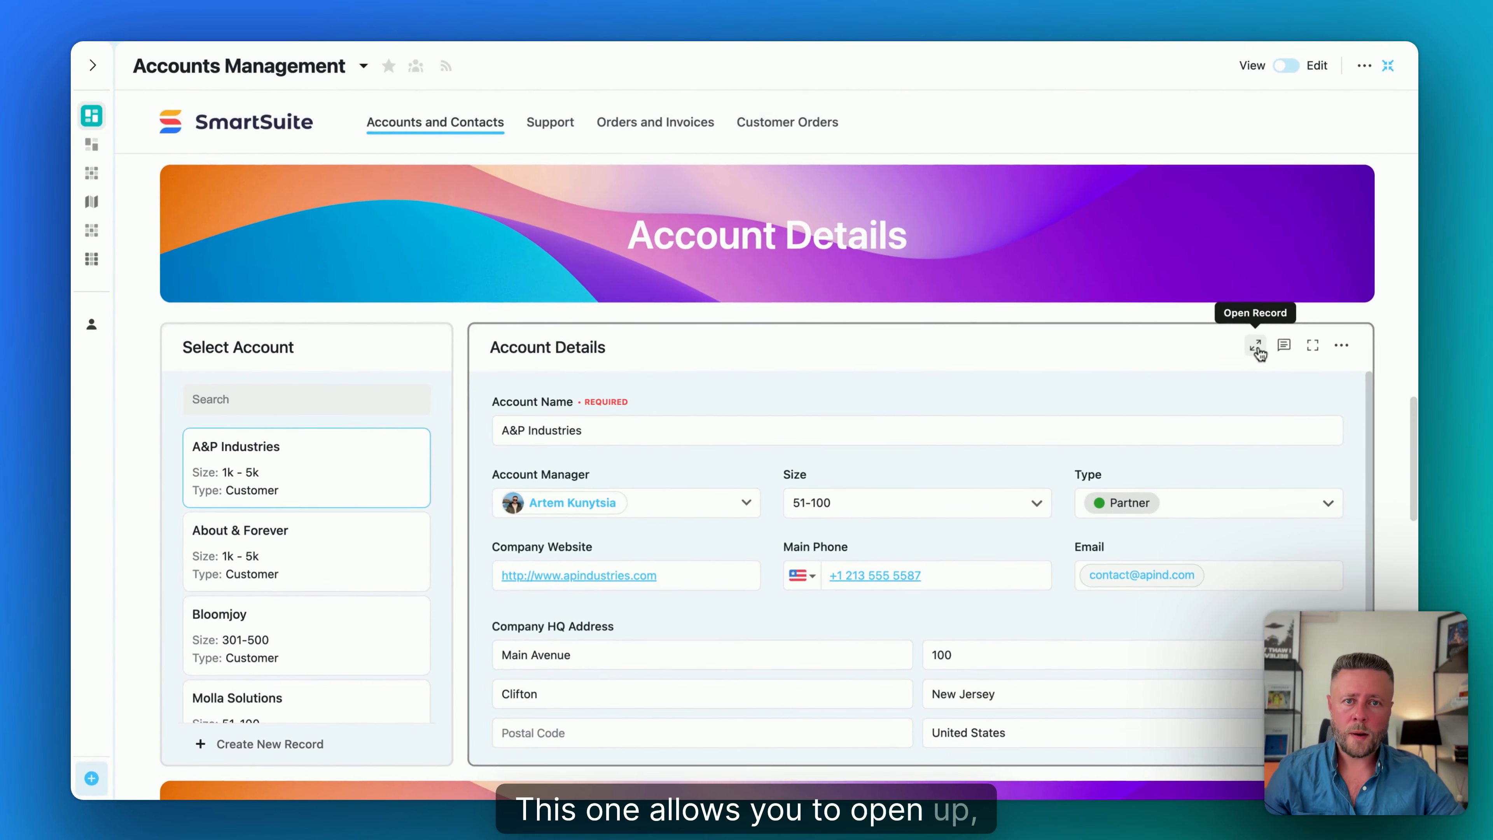
- Open the full A&P Industries record from the Account Details widget, look through all its fields, and close it
{"action": "left_click", "coordinate": [1225, 436]}
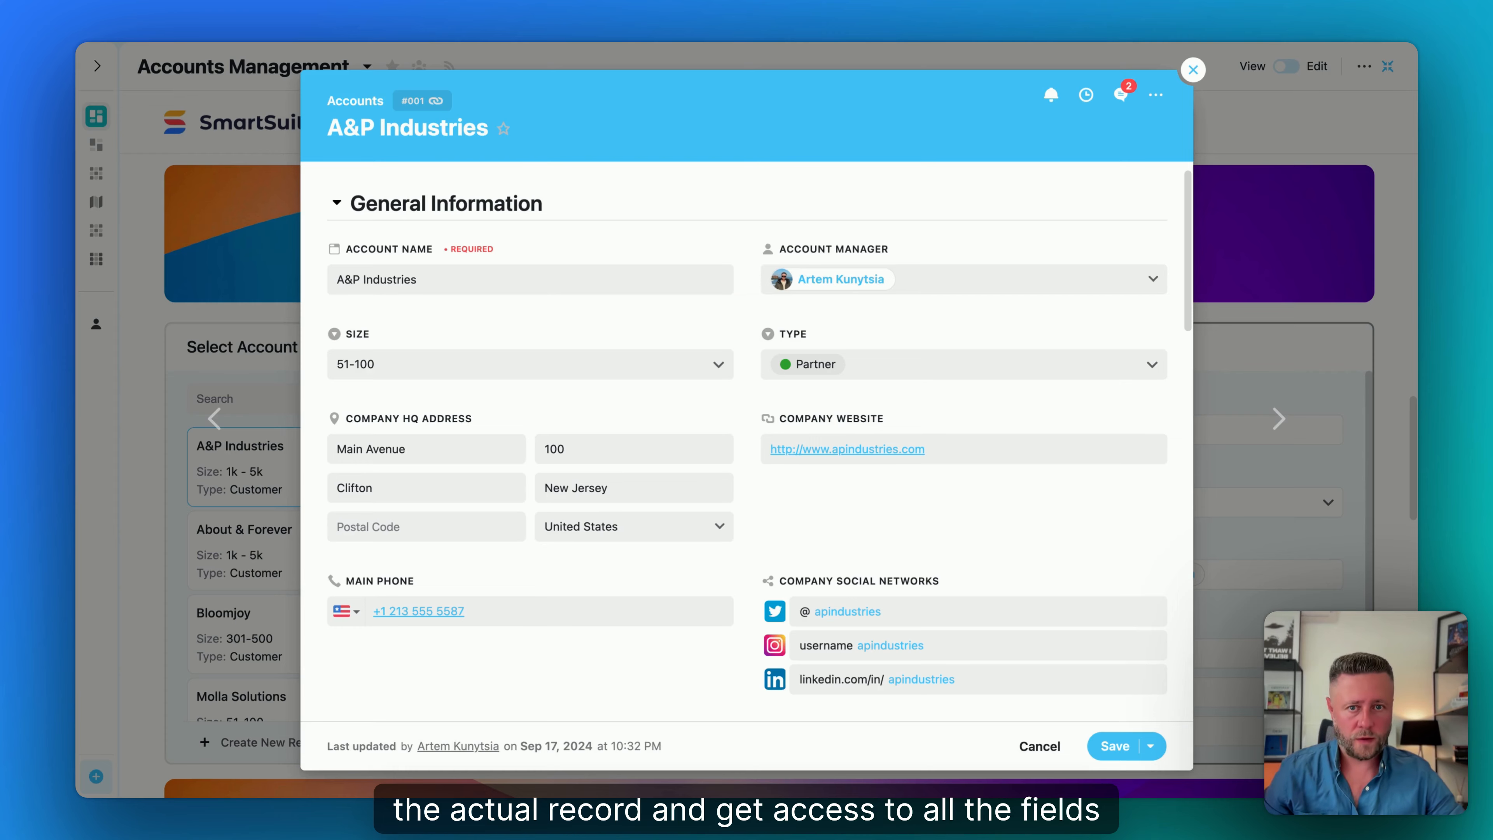
{"action": "scroll", "coordinate": [746, 441], "scroll_direction": "down", "scroll_amount": 15}
{"action": "scroll", "coordinate": [747, 441], "scroll_direction": "up", "scroll_amount": 8}
{"action": "scroll", "coordinate": [1056, 246], "scroll_direction": "up", "scroll_amount": 5}
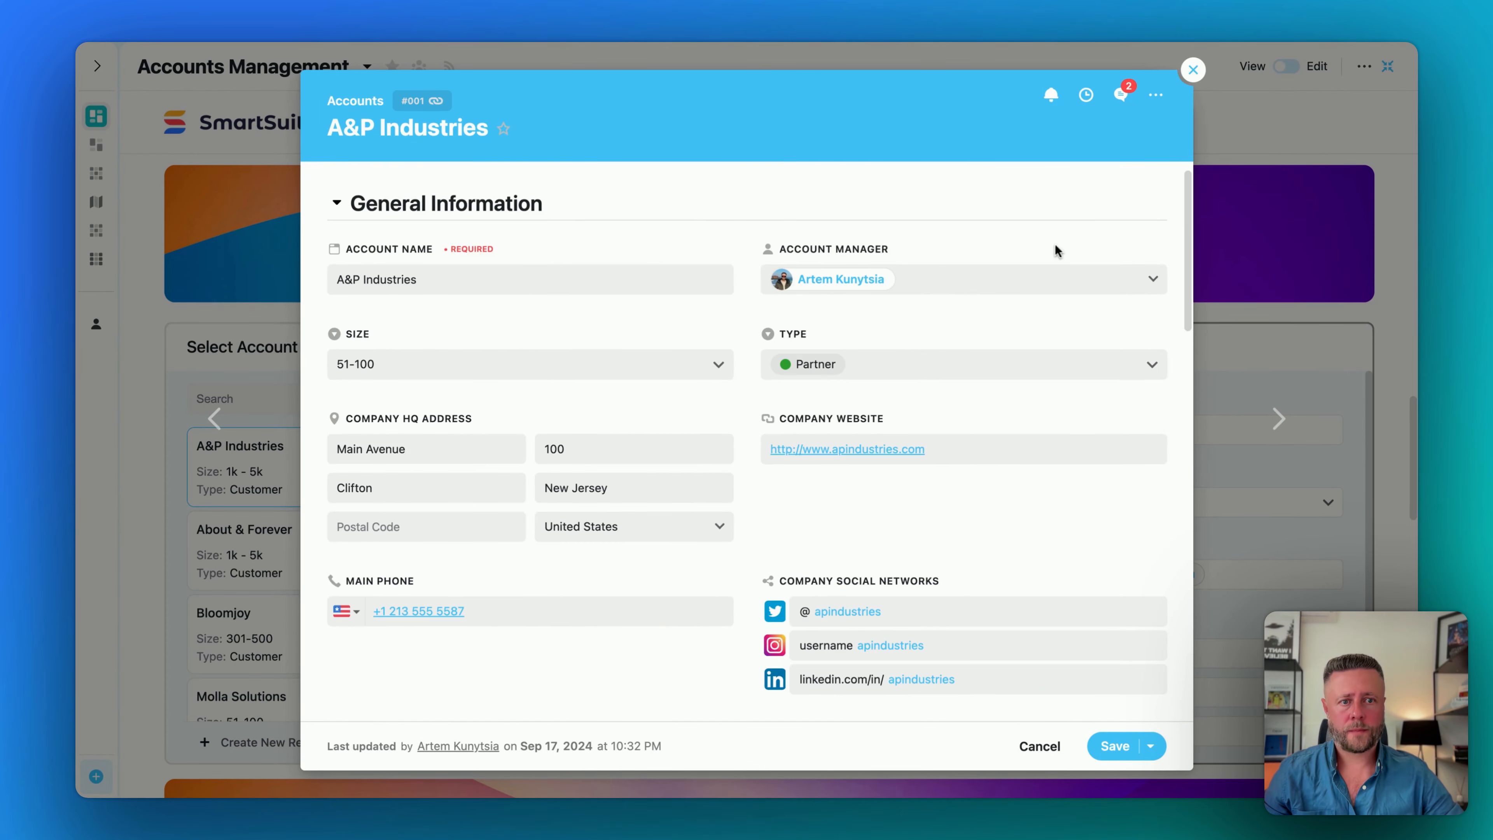
{"action": "left_click", "coordinate": [1193, 69]}
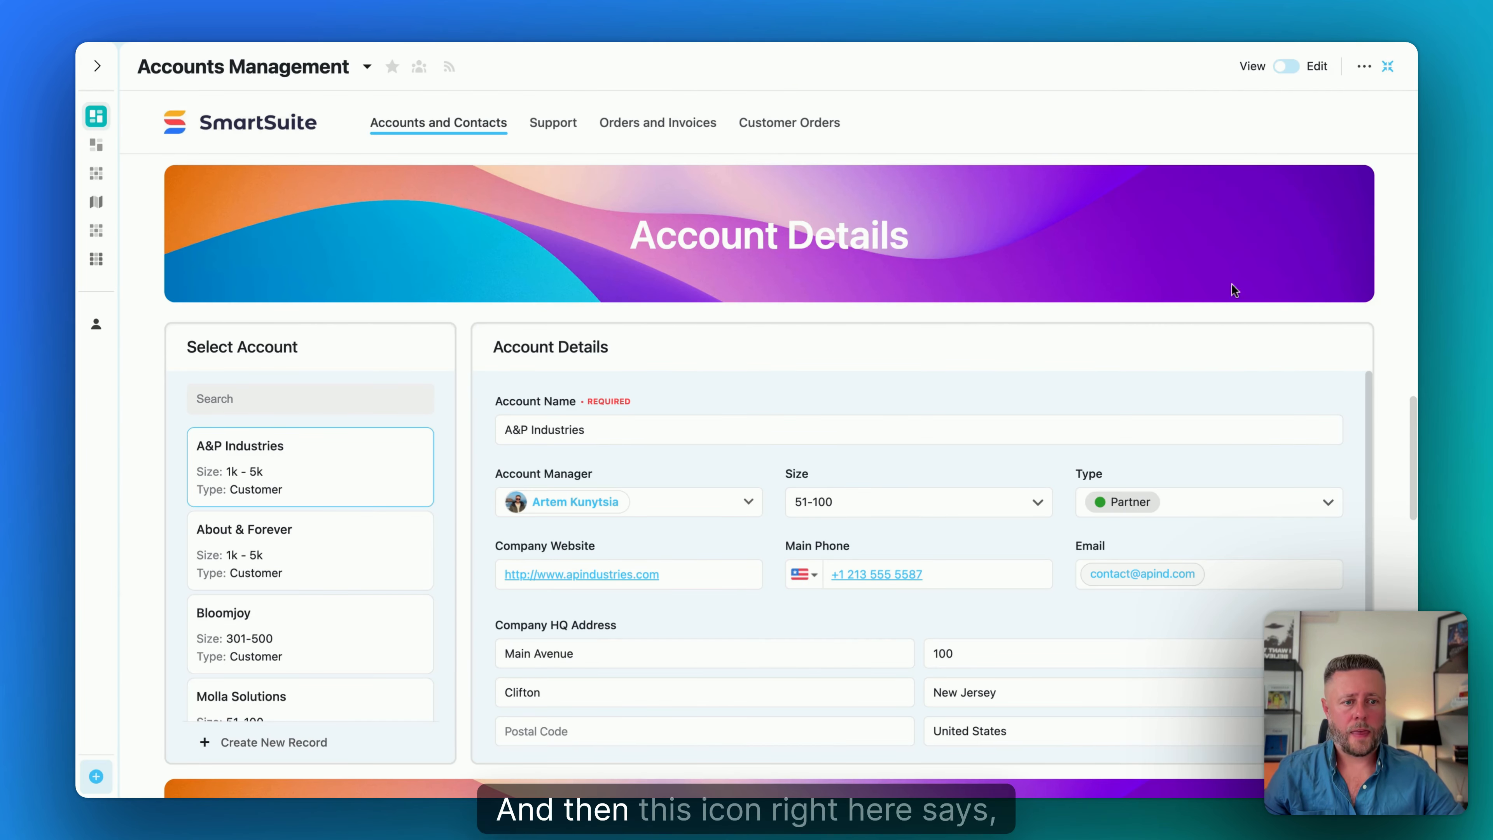
- Show the comments on the A&P Industries record, read the conversation, and close the record
{"action": "mouse_move", "coordinate": [1288, 352]}
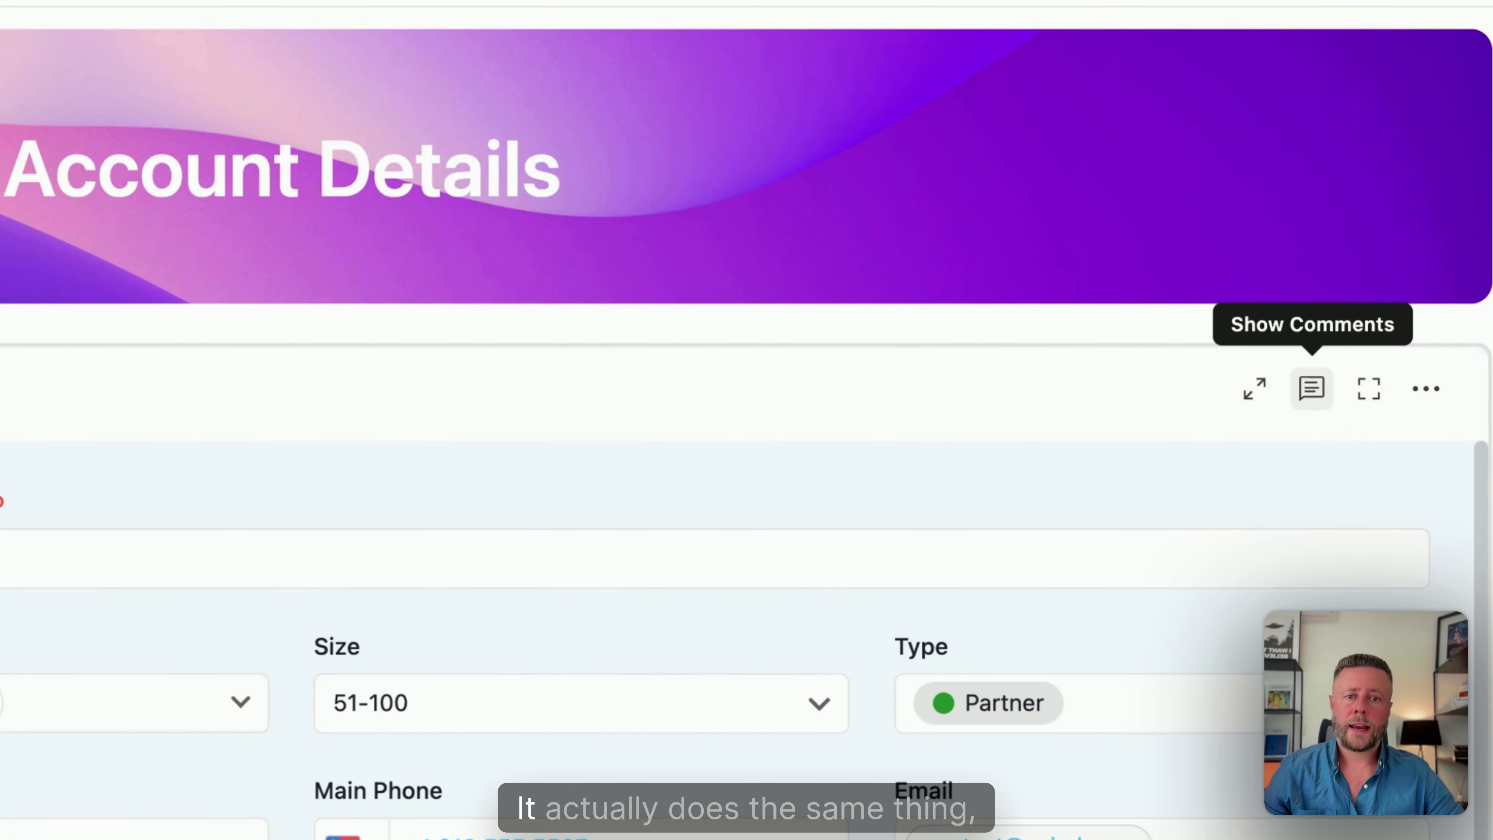
{"action": "left_click", "coordinate": [1311, 388]}
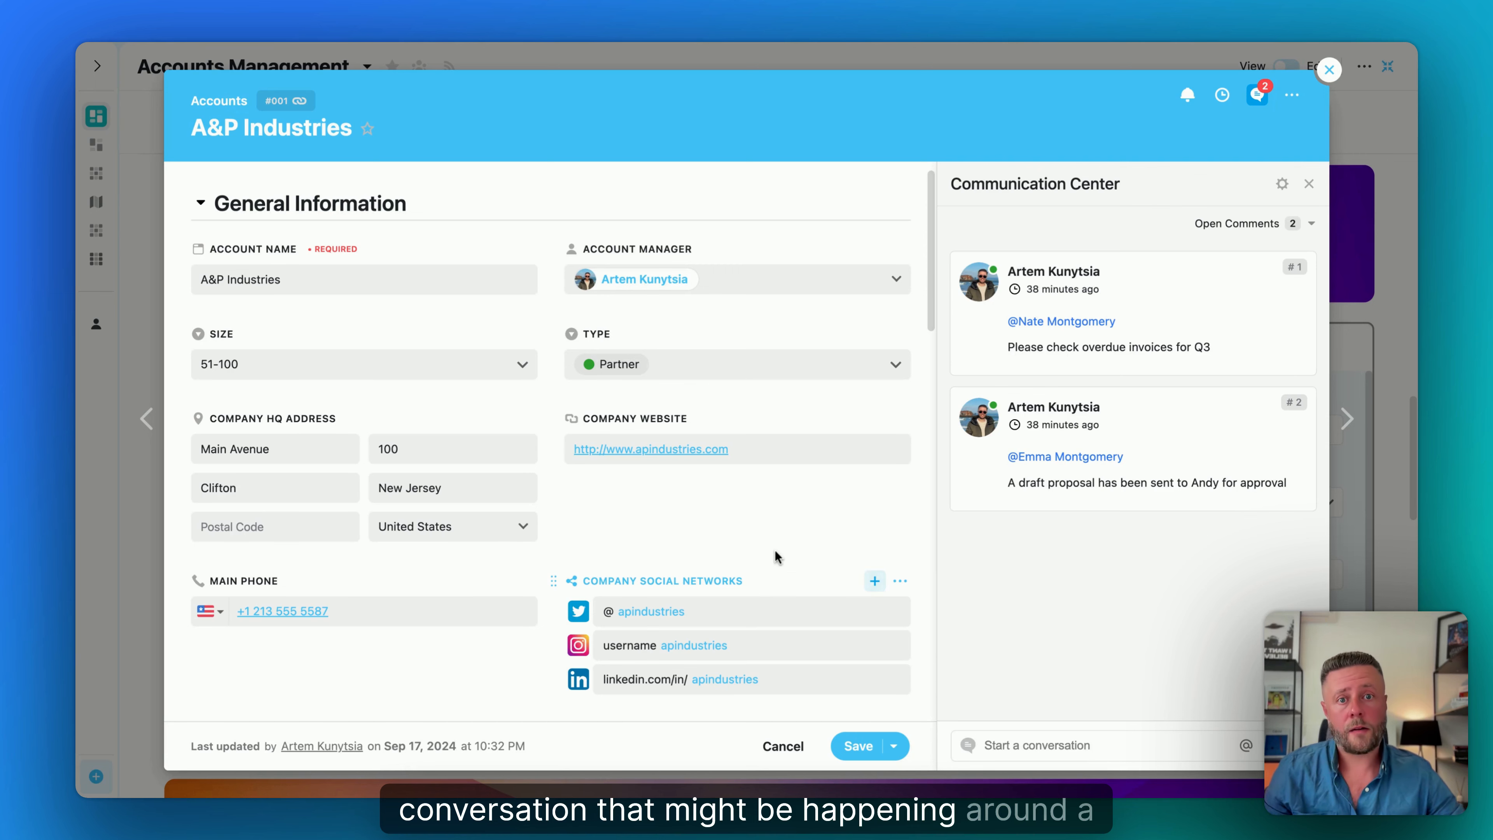
{"action": "key", "text": "Escape"}
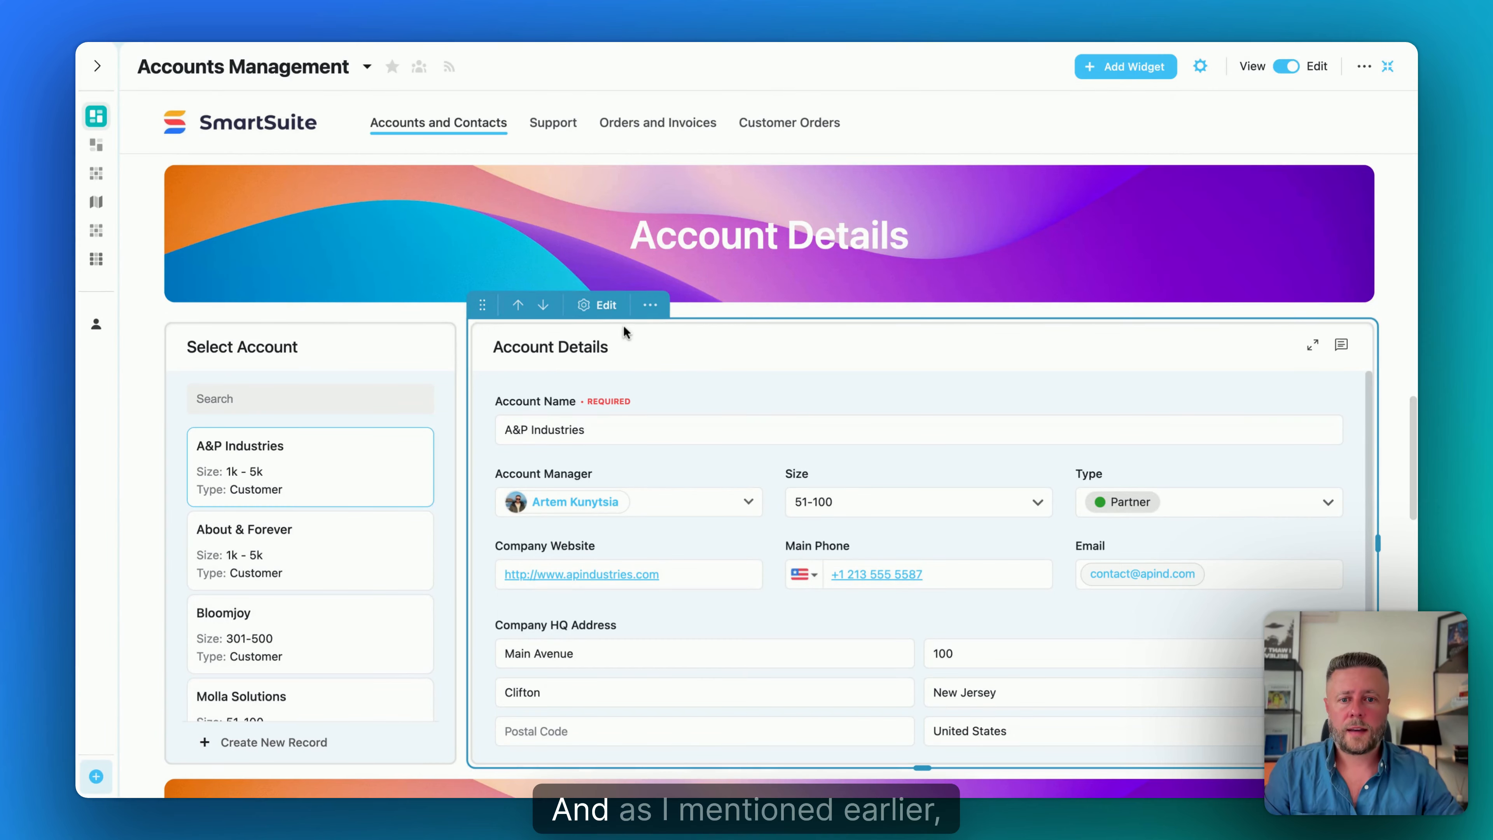
- Open the Account Details widget for editing and choose Select Account as its source
{"action": "left_click", "coordinate": [605, 306]}
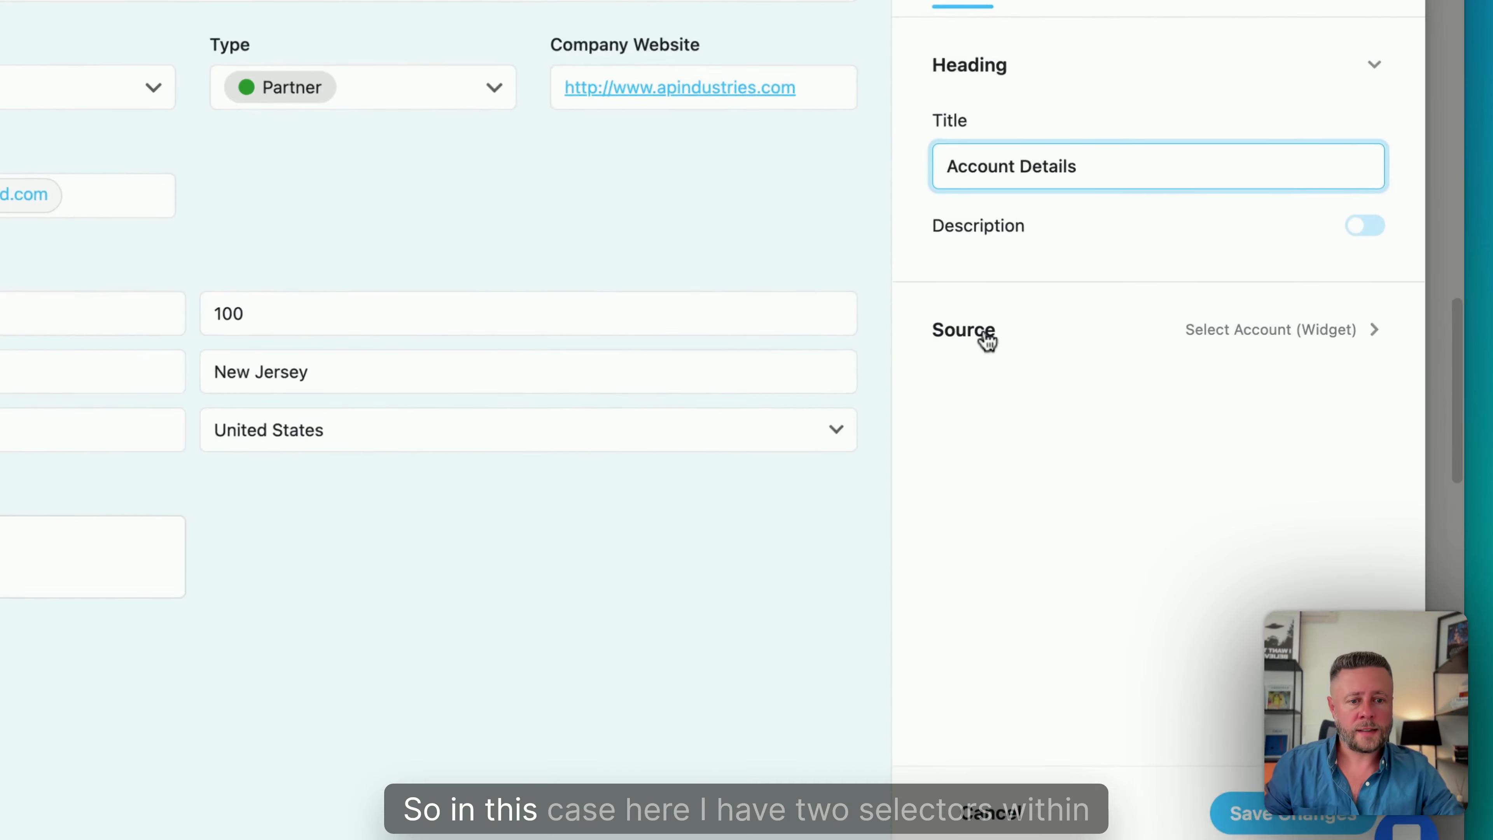
{"action": "left_click", "coordinate": [1097, 419]}
{"action": "left_click", "coordinate": [956, 344]}
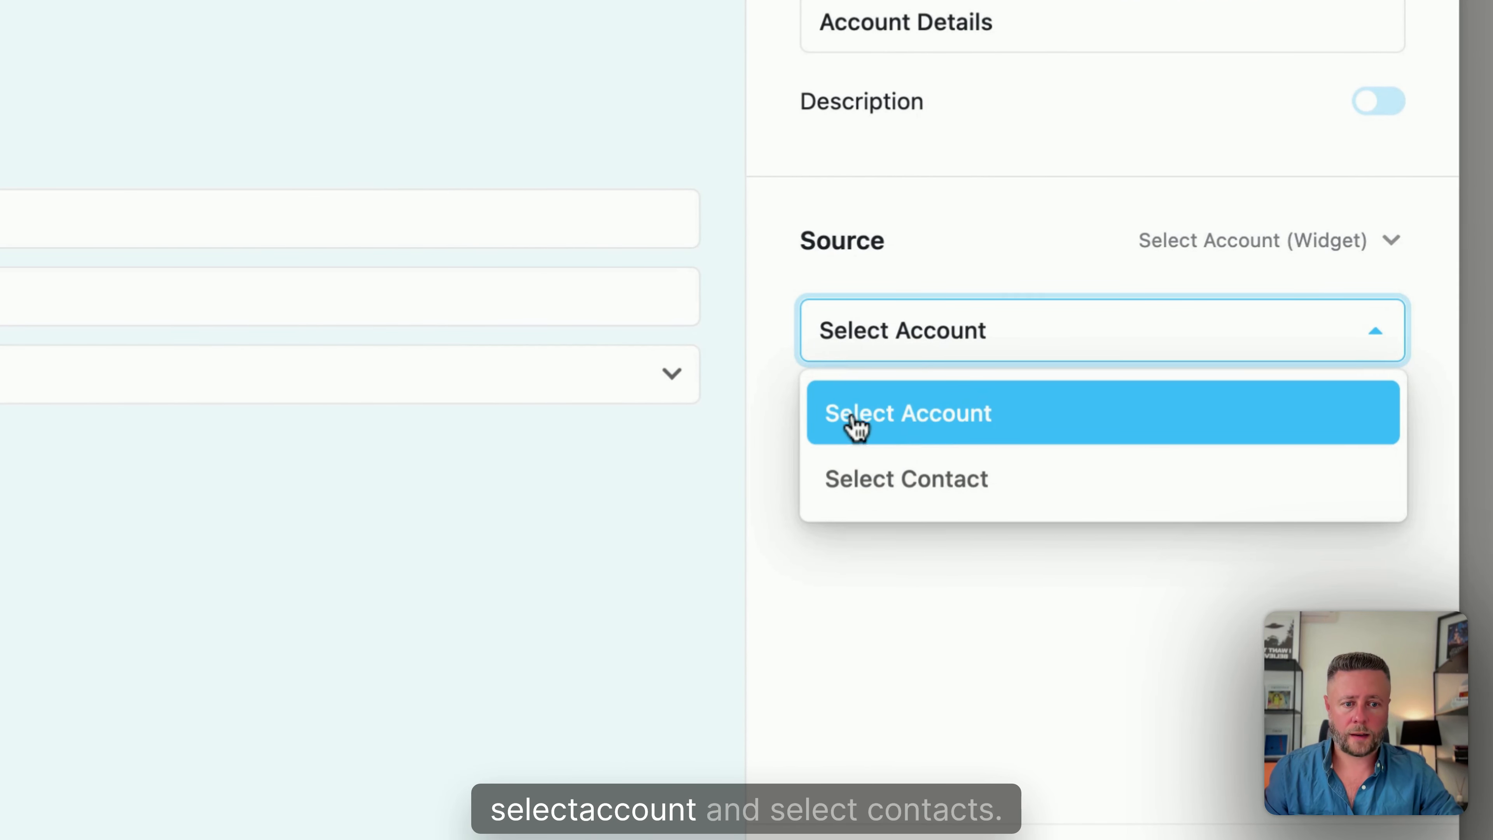
{"action": "left_click", "coordinate": [904, 421]}
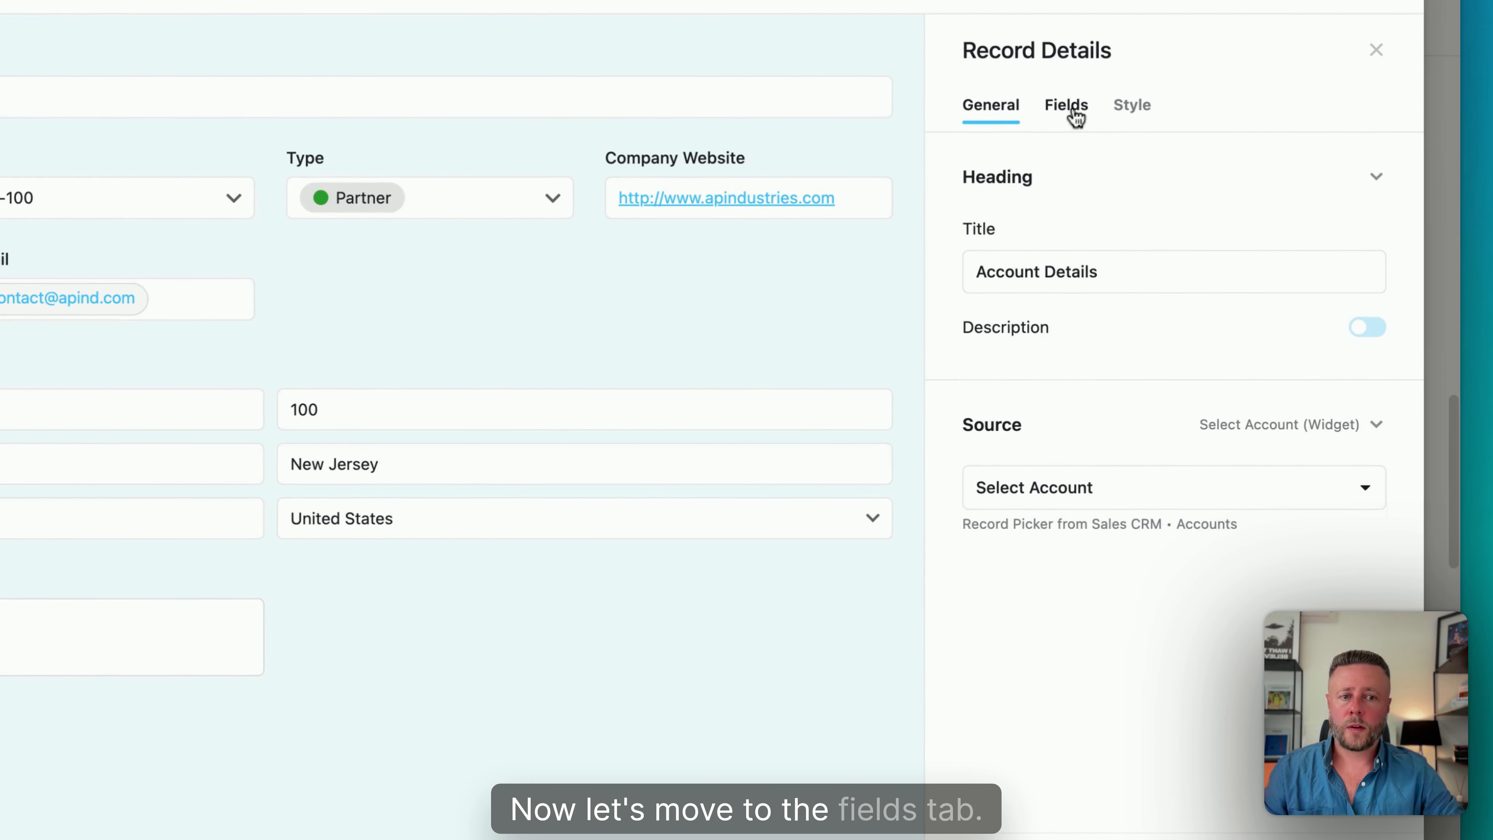
- Review the fields displayed in the Account Details widget and browse the fields available to add
{"action": "left_click", "coordinate": [1076, 117]}
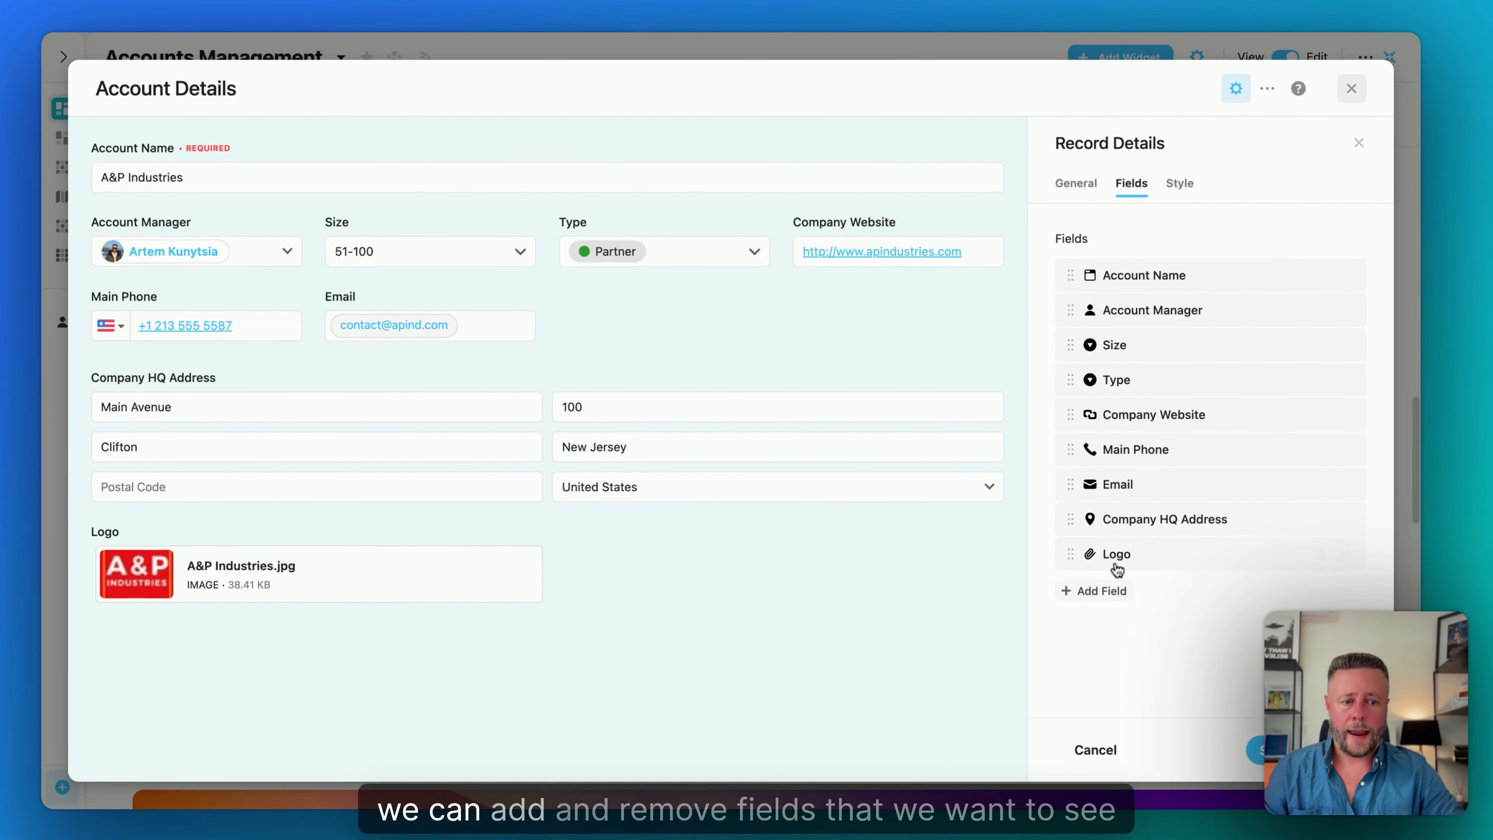
{"action": "mouse_move", "coordinate": [1270, 562]}
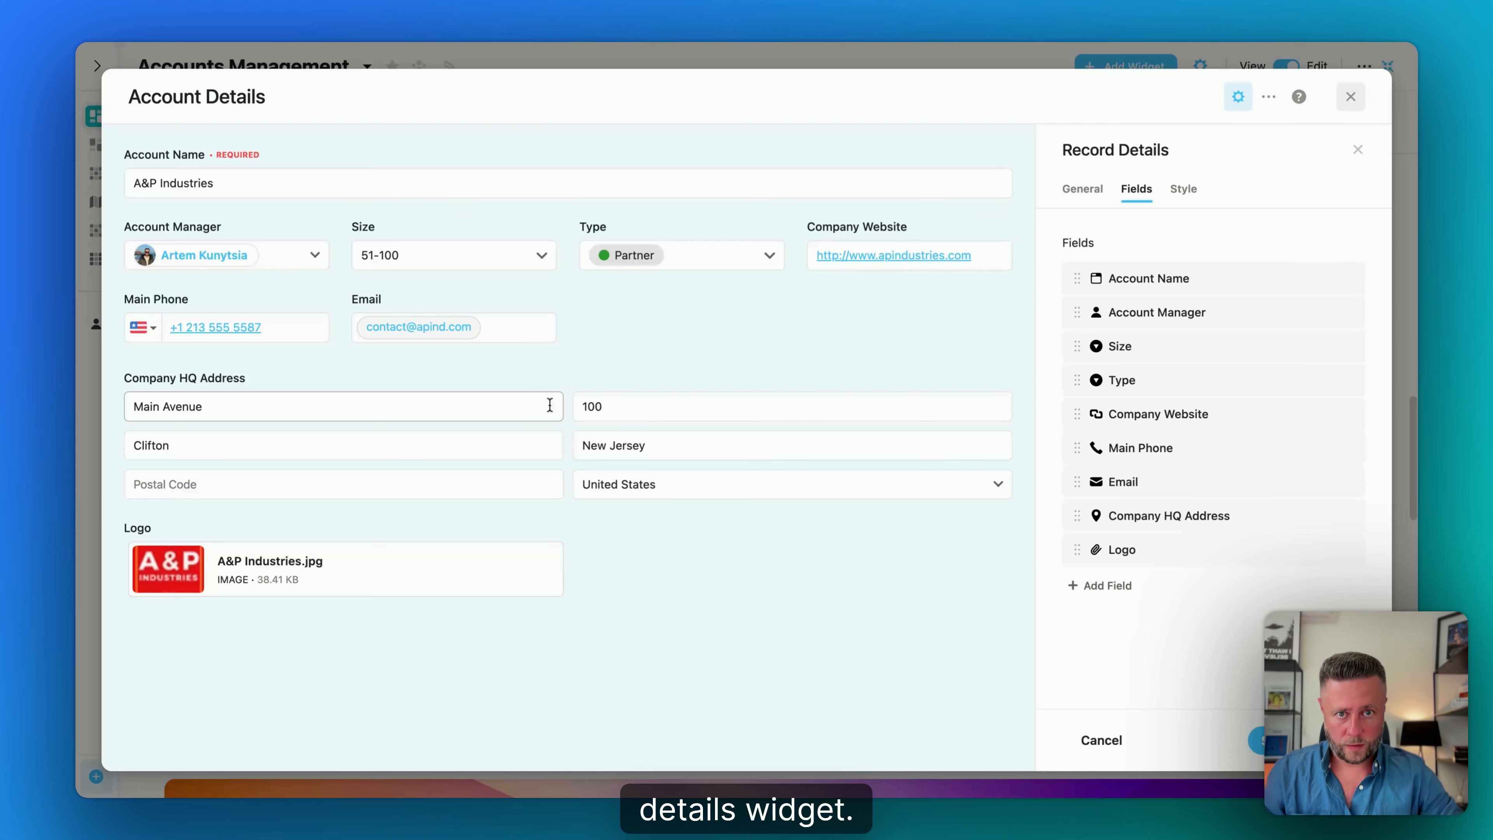
{"action": "left_click", "coordinate": [1101, 588]}
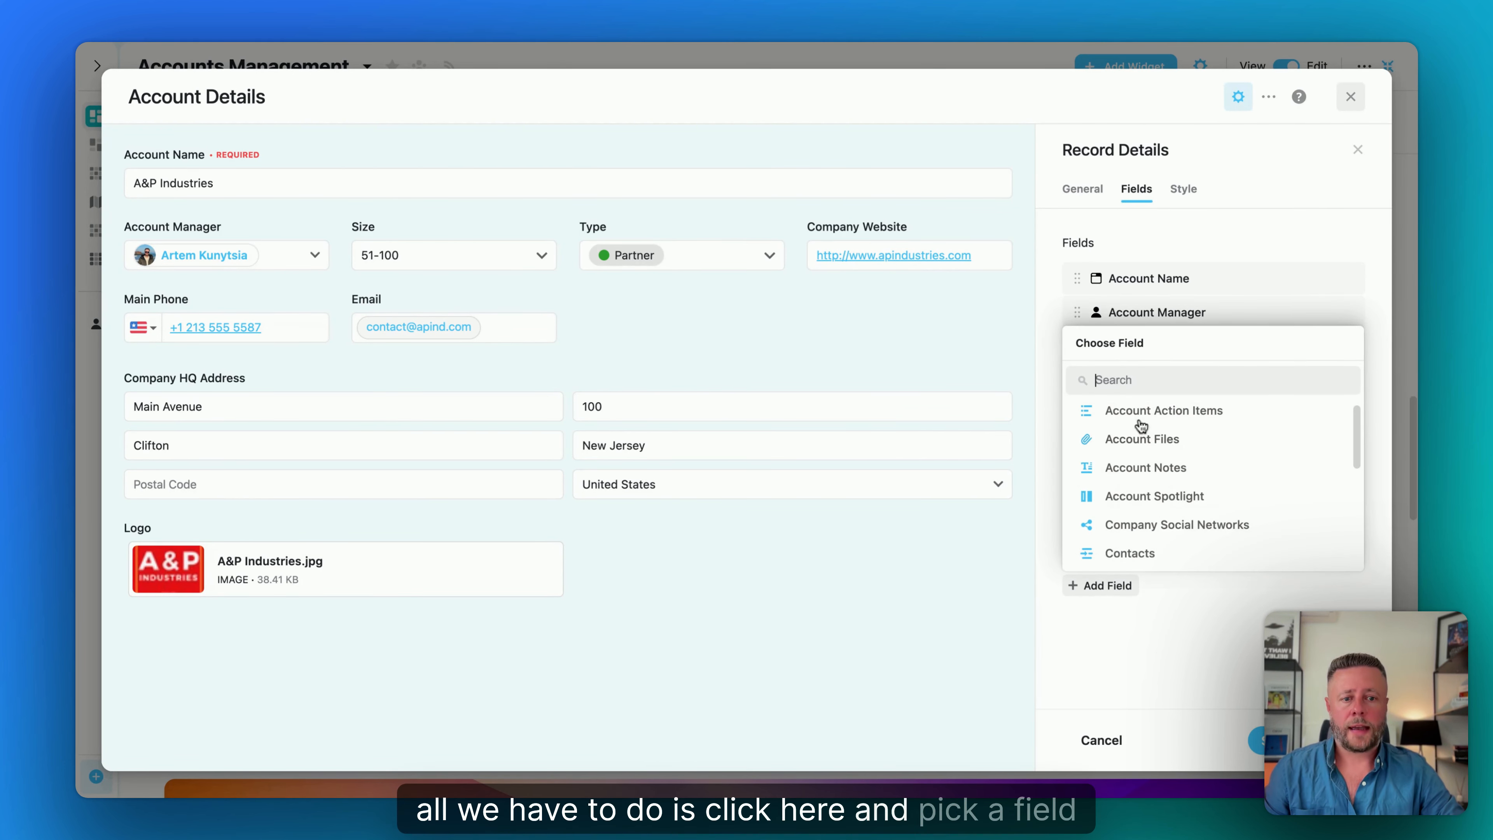
{"action": "scroll", "coordinate": [1144, 495], "scroll_direction": "down", "scroll_amount": 3}
{"action": "scroll", "coordinate": [1144, 495], "scroll_direction": "up", "scroll_amount": 3}
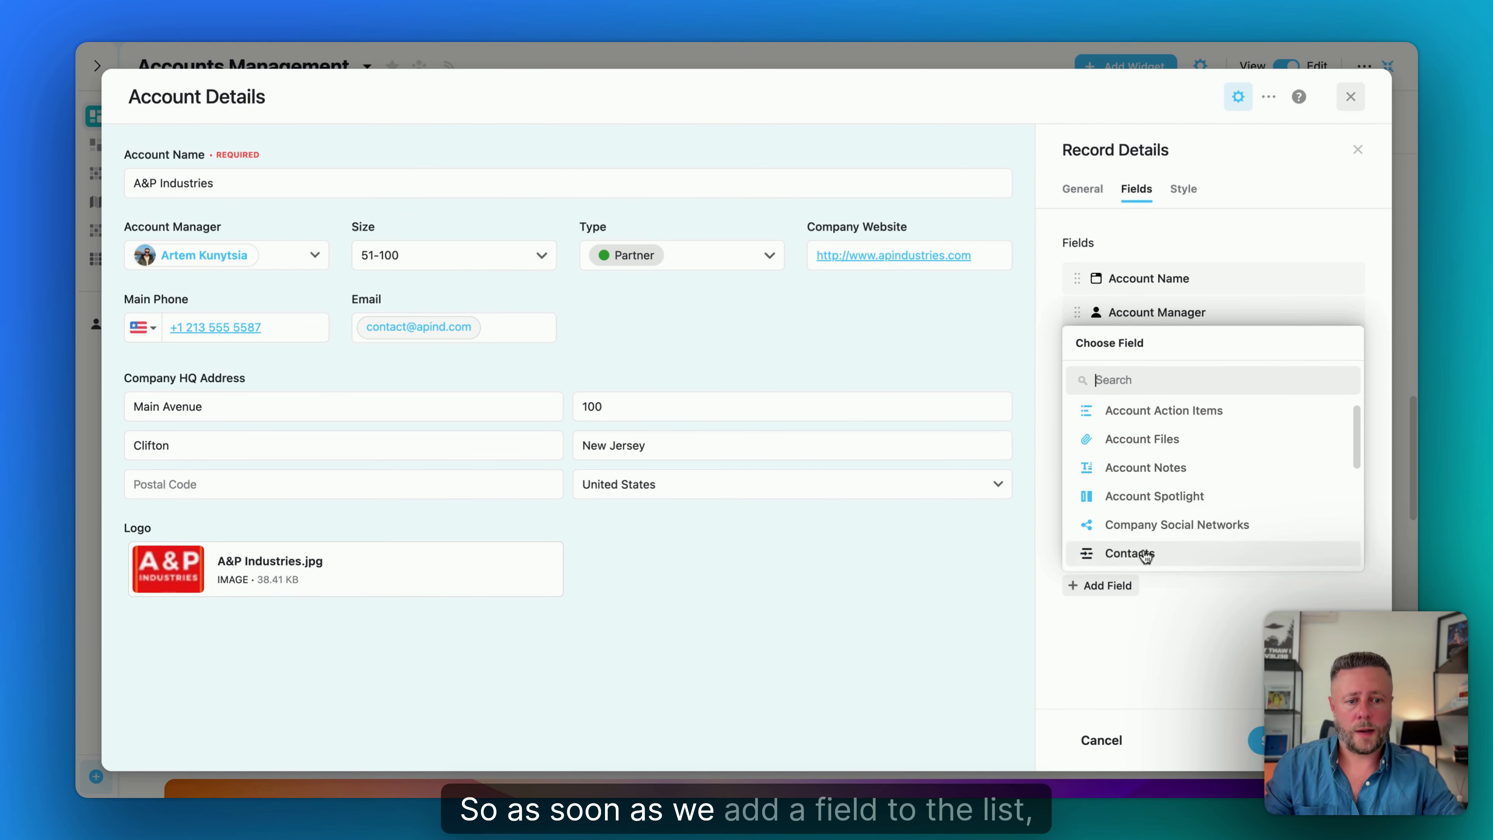
{"action": "left_click", "coordinate": [1129, 553]}
{"action": "left_click", "coordinate": [1107, 620]}
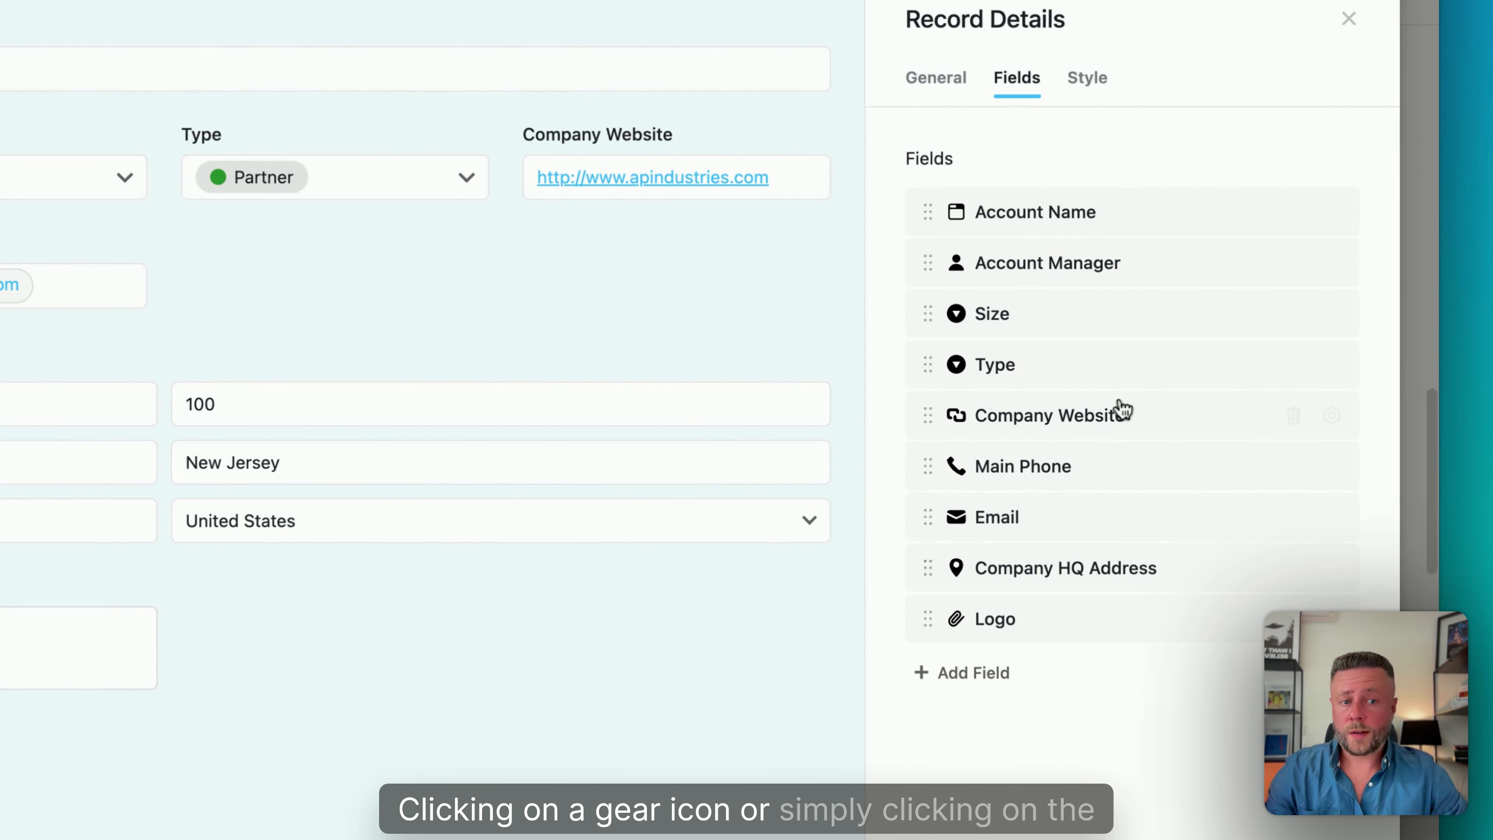
- Set the Account Manager field's permission to Edit, turn off its displayed field name, and apply the properties
{"action": "left_click", "coordinate": [1045, 276]}
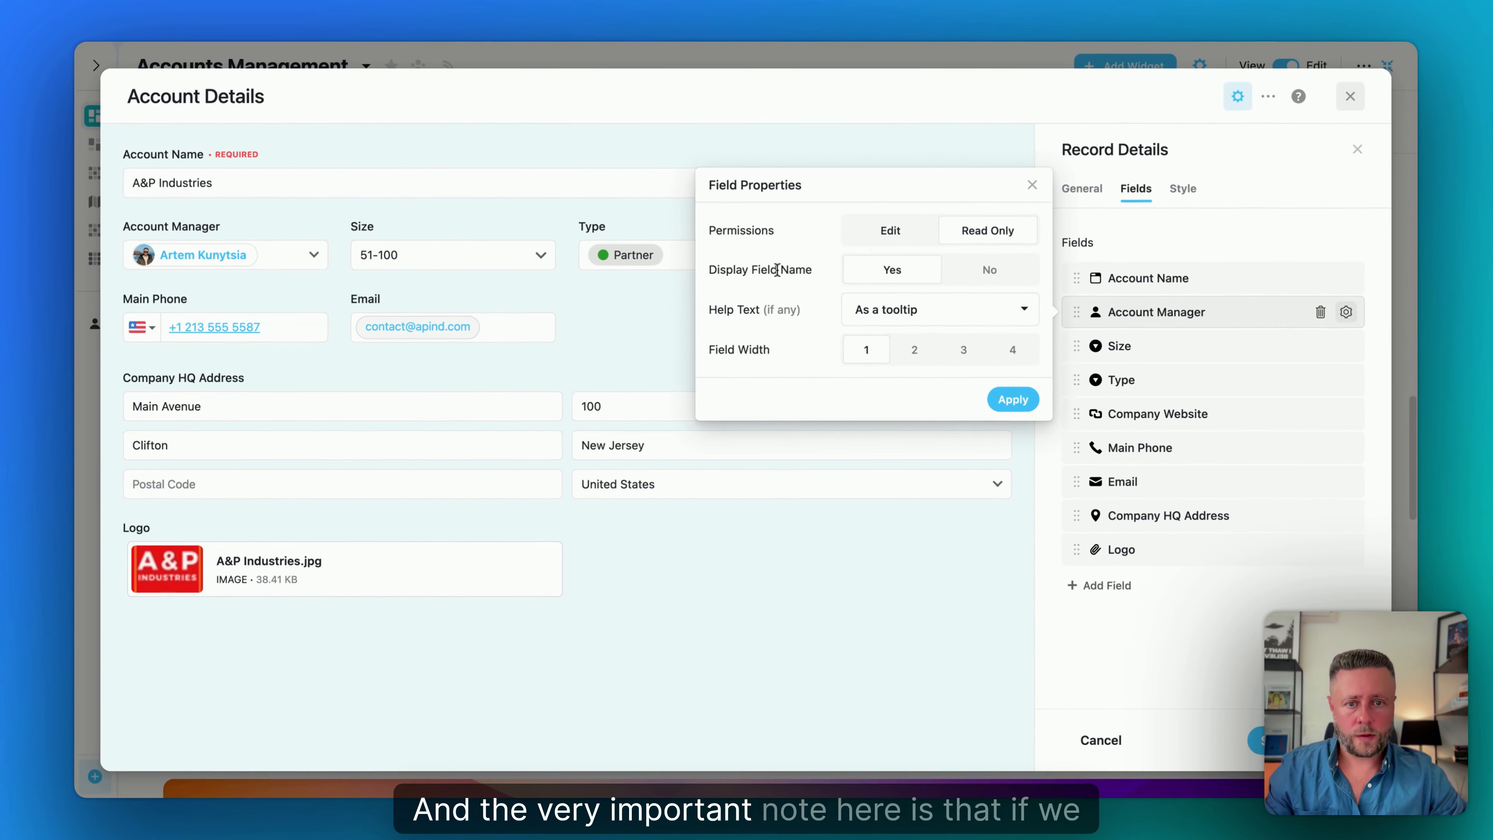
{"action": "left_click", "coordinate": [898, 242]}
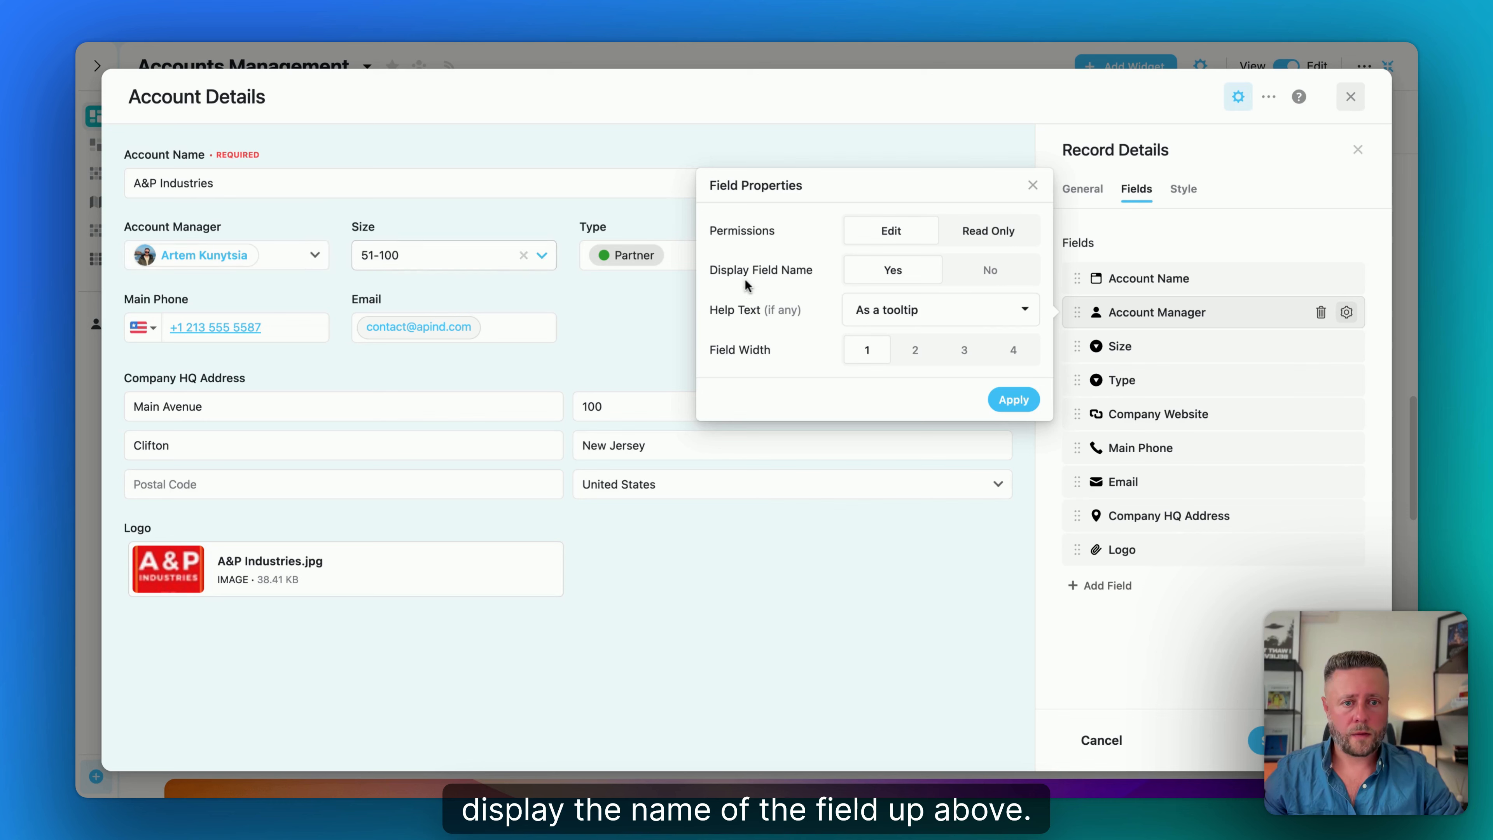
{"action": "left_click", "coordinate": [991, 273]}
{"action": "left_click", "coordinate": [1008, 399]}
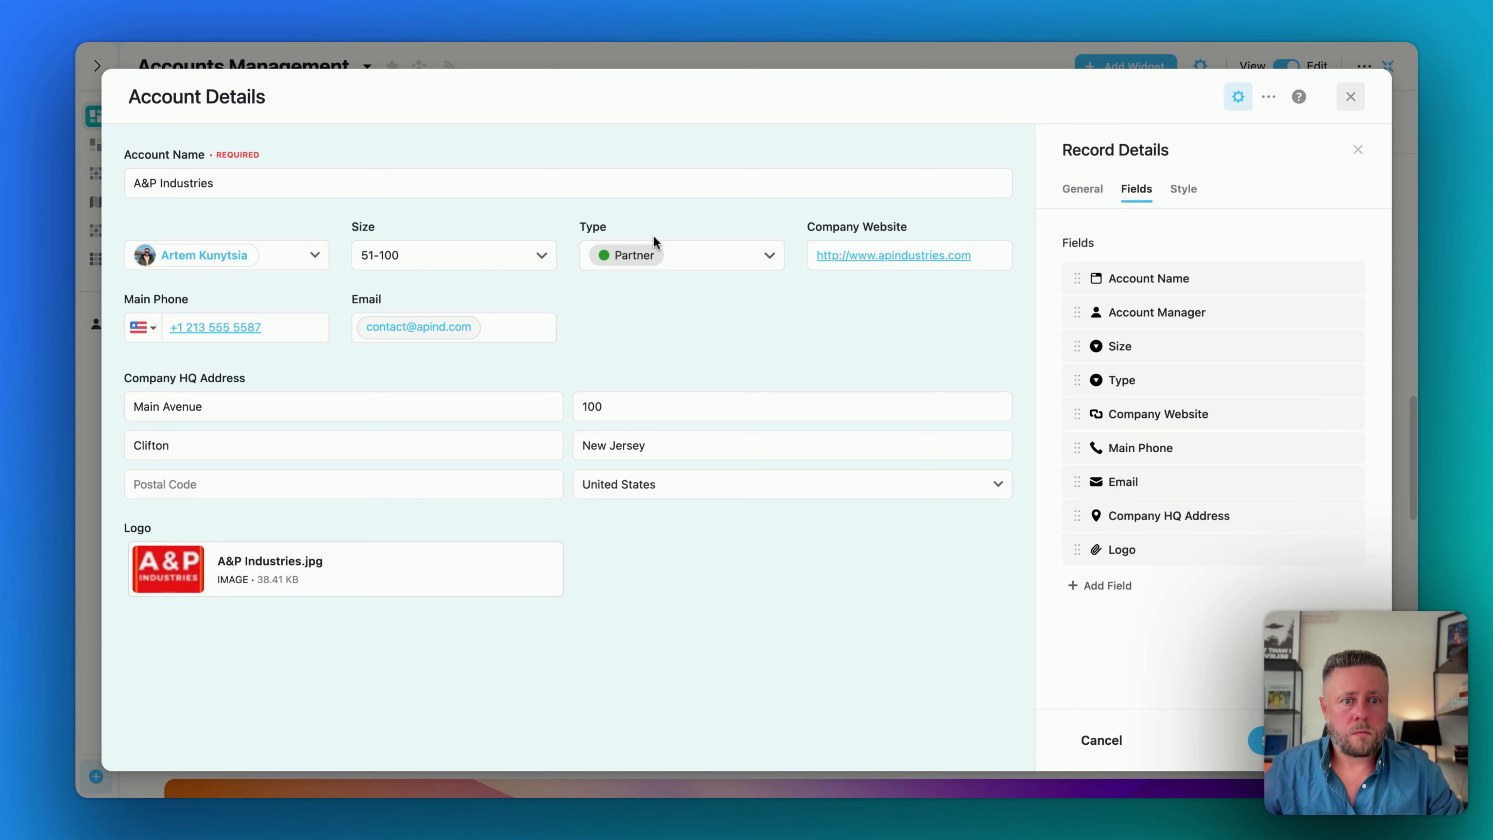
- Check the Account Manager field's help text options and set its field width to 2
{"action": "left_click", "coordinate": [1145, 316]}
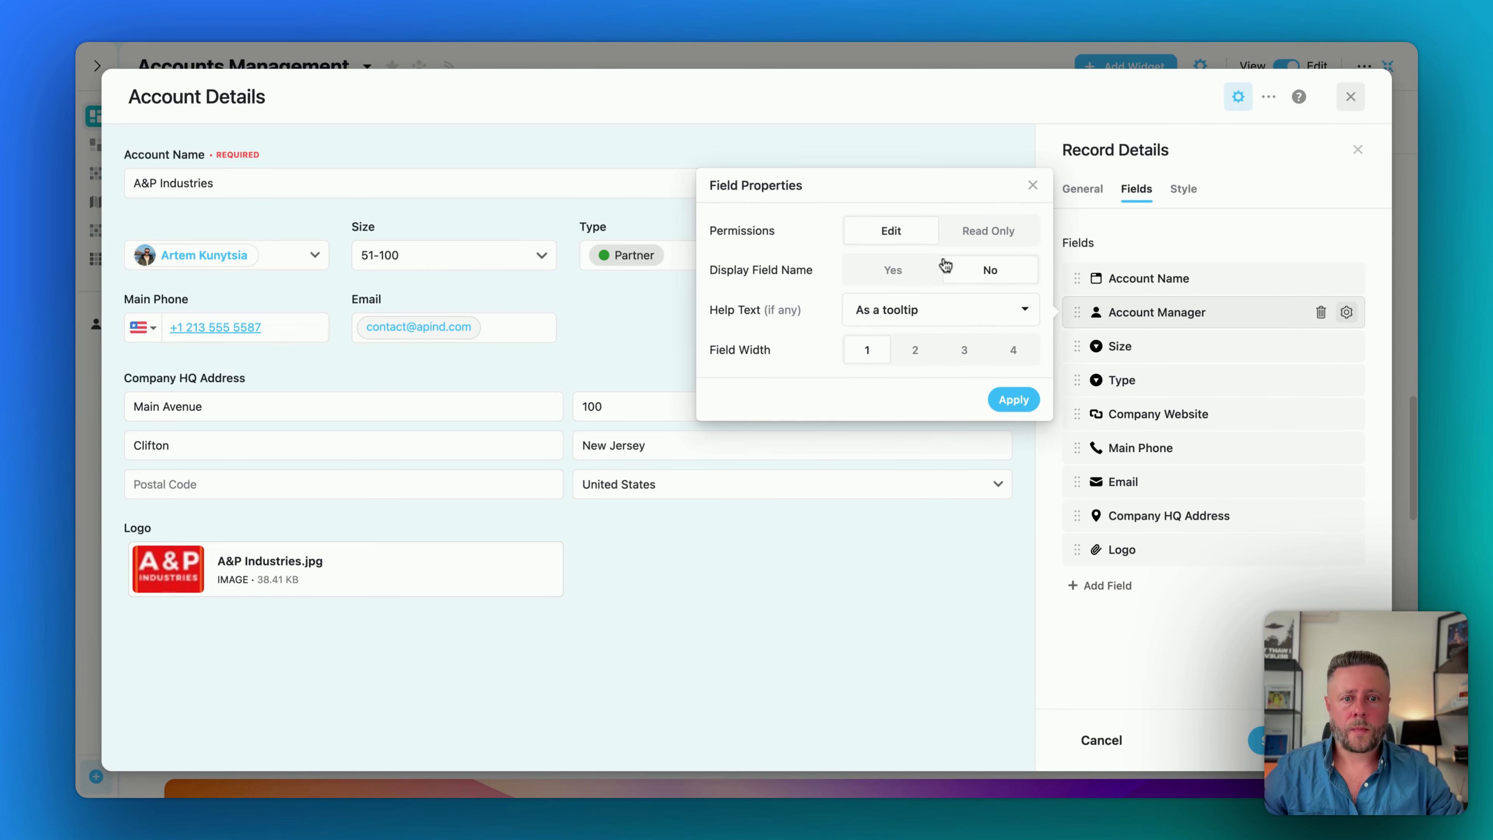
{"action": "left_click", "coordinate": [918, 317]}
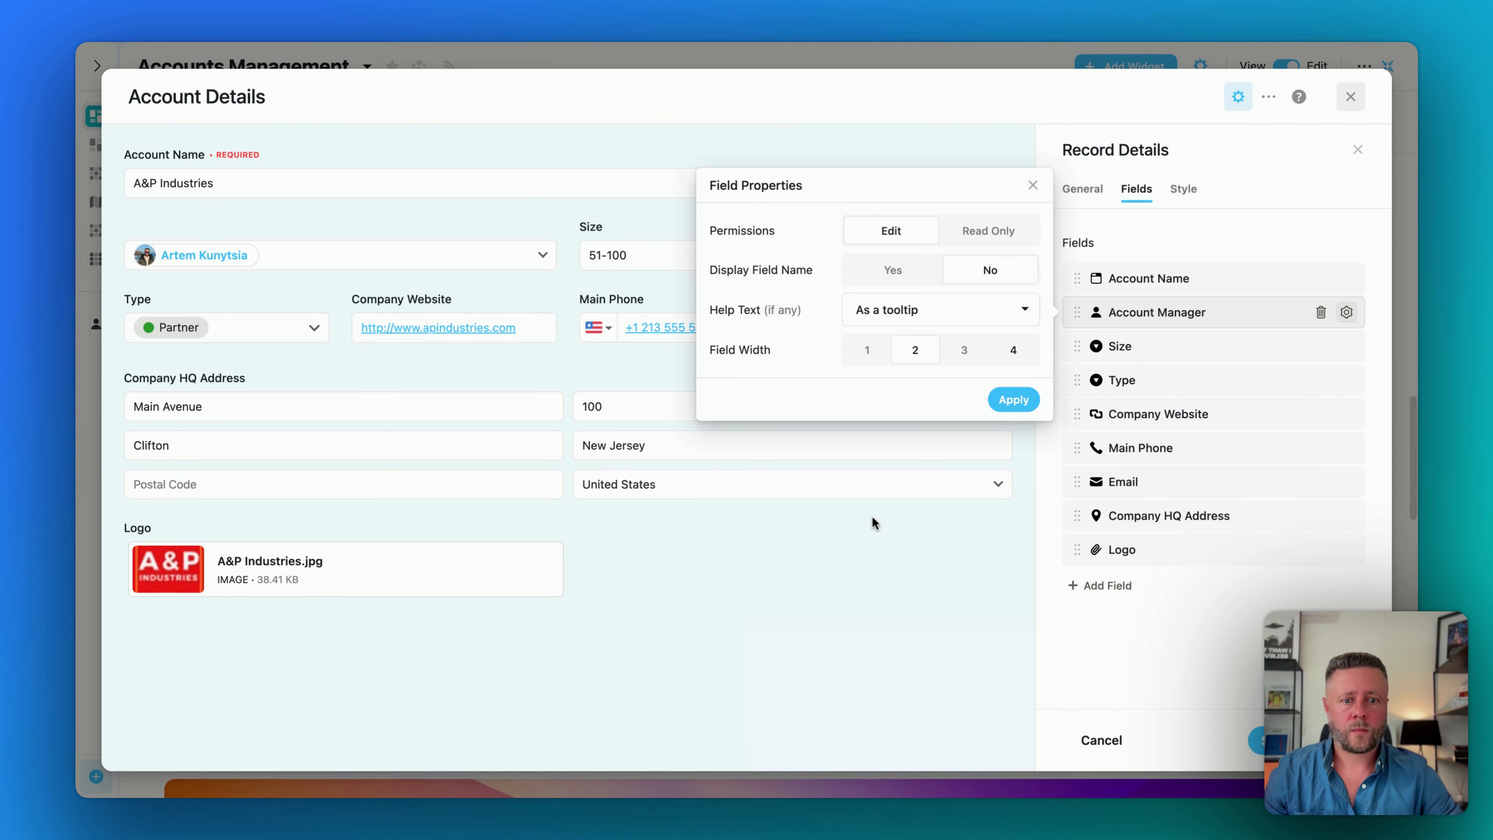
{"action": "left_click", "coordinate": [864, 558]}
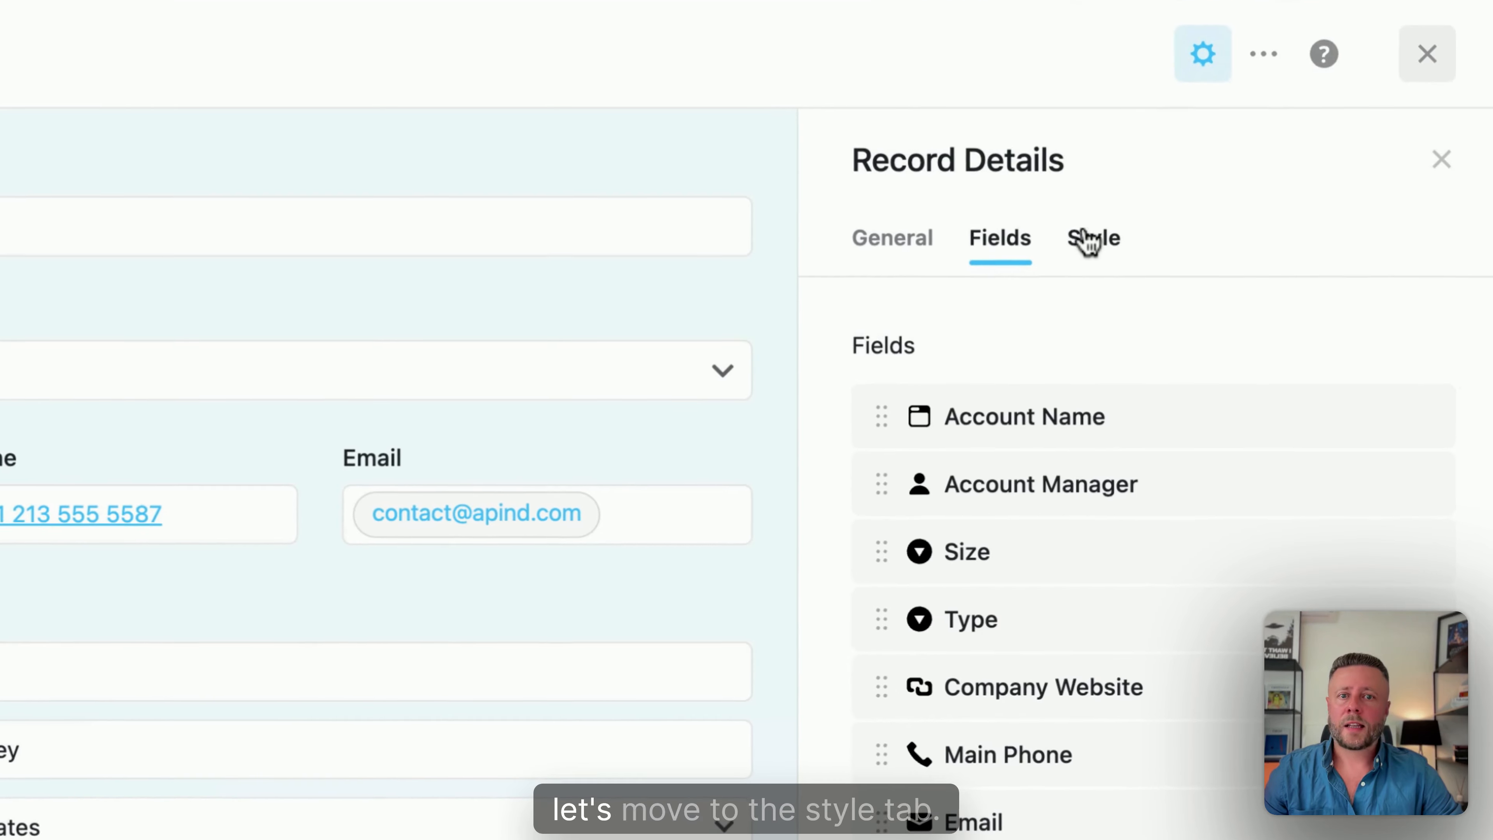
- Preview the White and Neutral widget backgrounds, and return to the Custom background with the S colour swatch
{"action": "left_click", "coordinate": [1114, 247]}
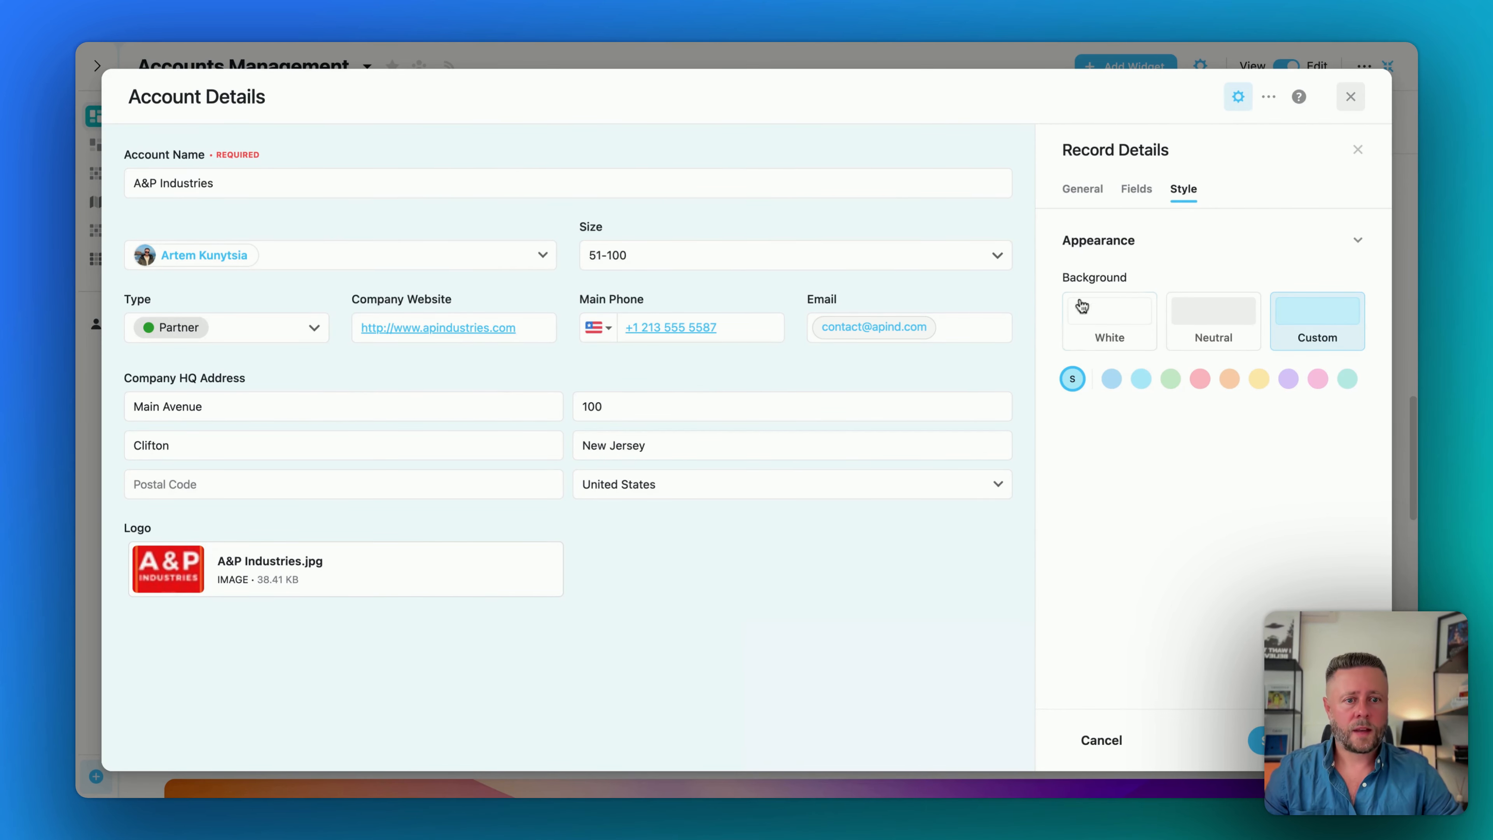
{"action": "left_click", "coordinate": [1092, 328]}
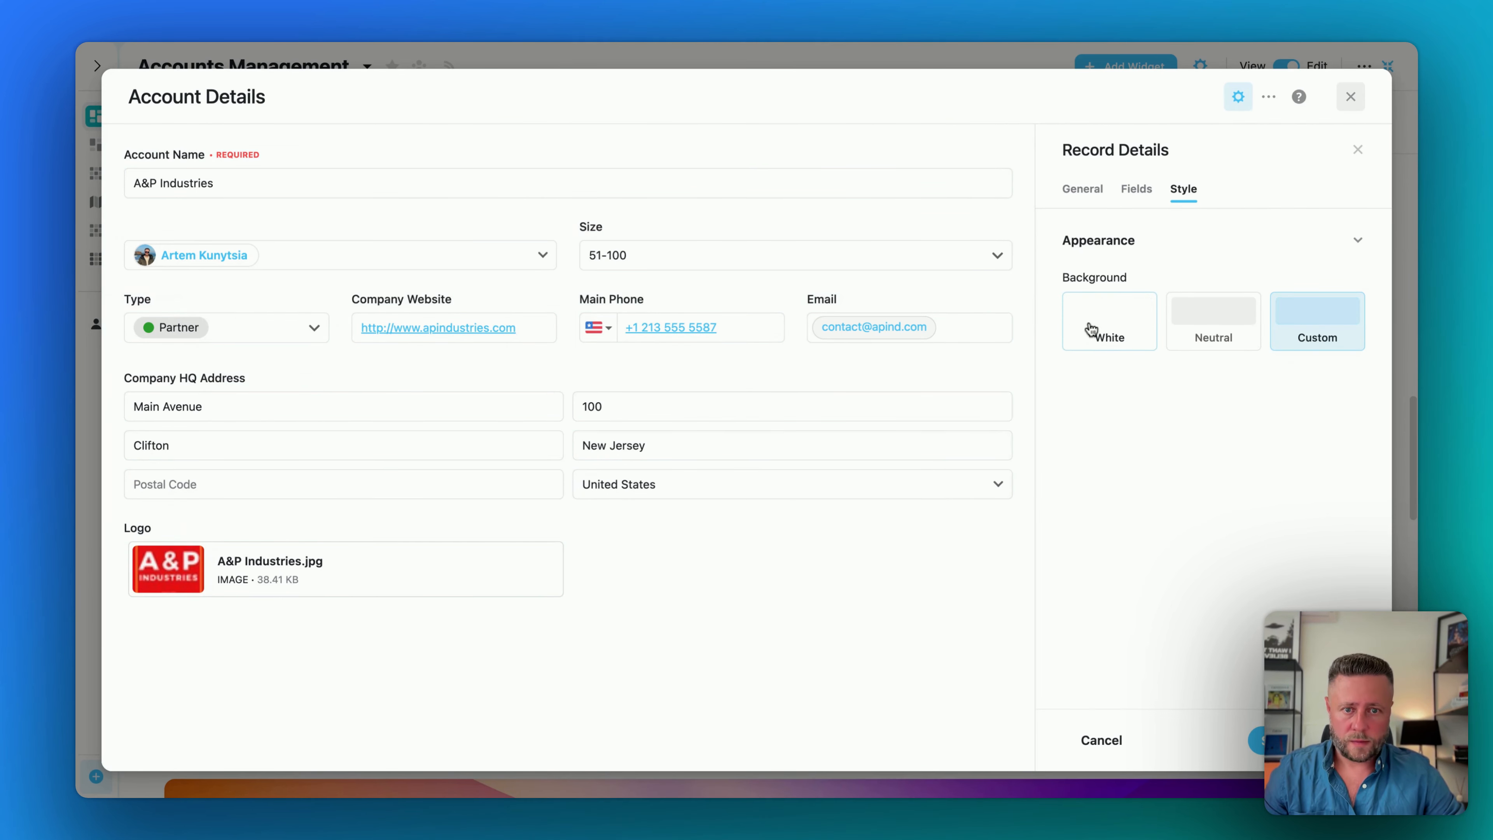
{"action": "left_click", "coordinate": [1193, 330]}
{"action": "left_click", "coordinate": [1320, 321]}
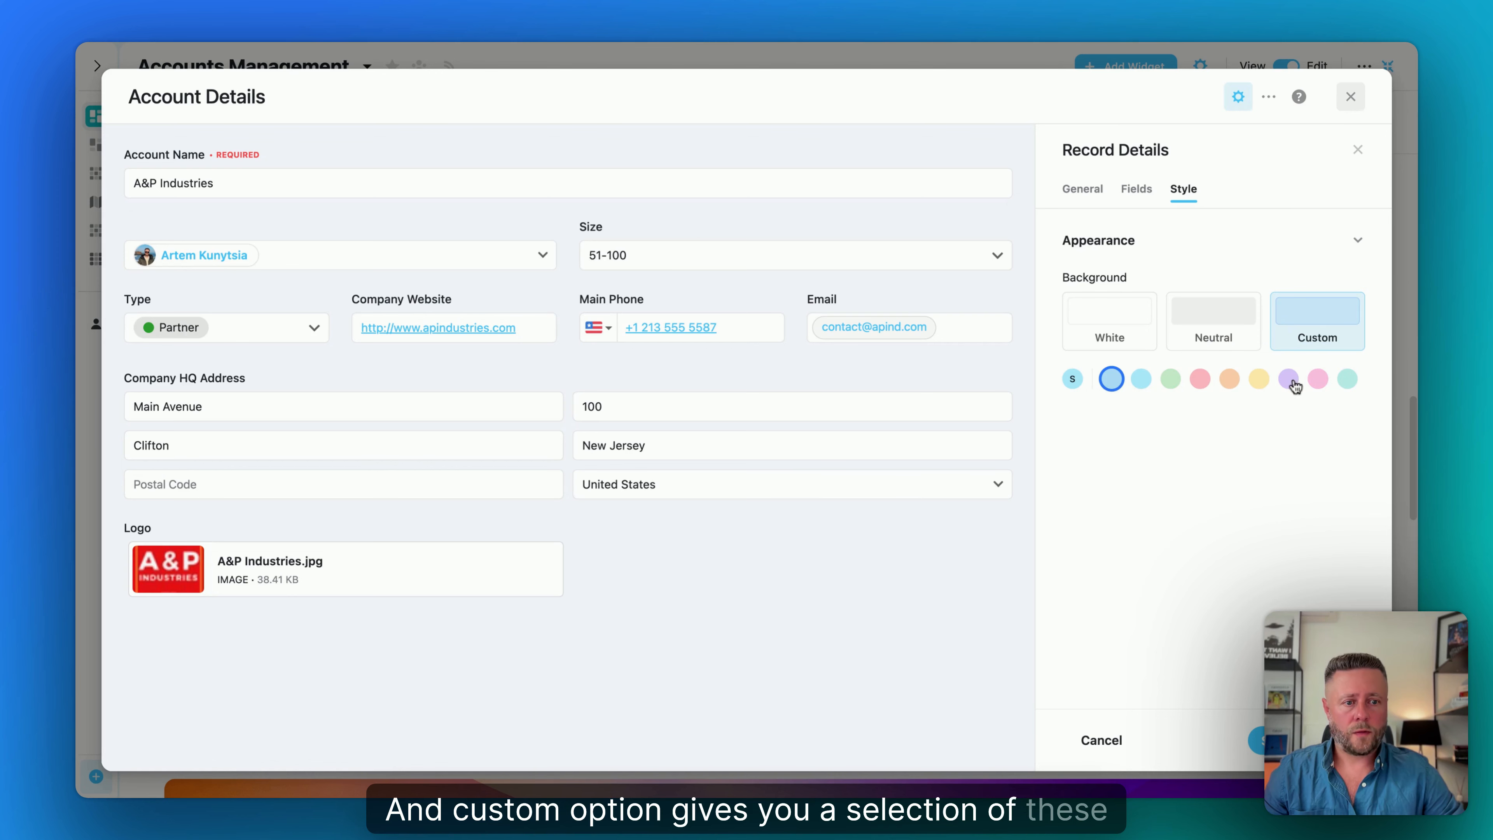
{"action": "left_click", "coordinate": [1073, 382]}
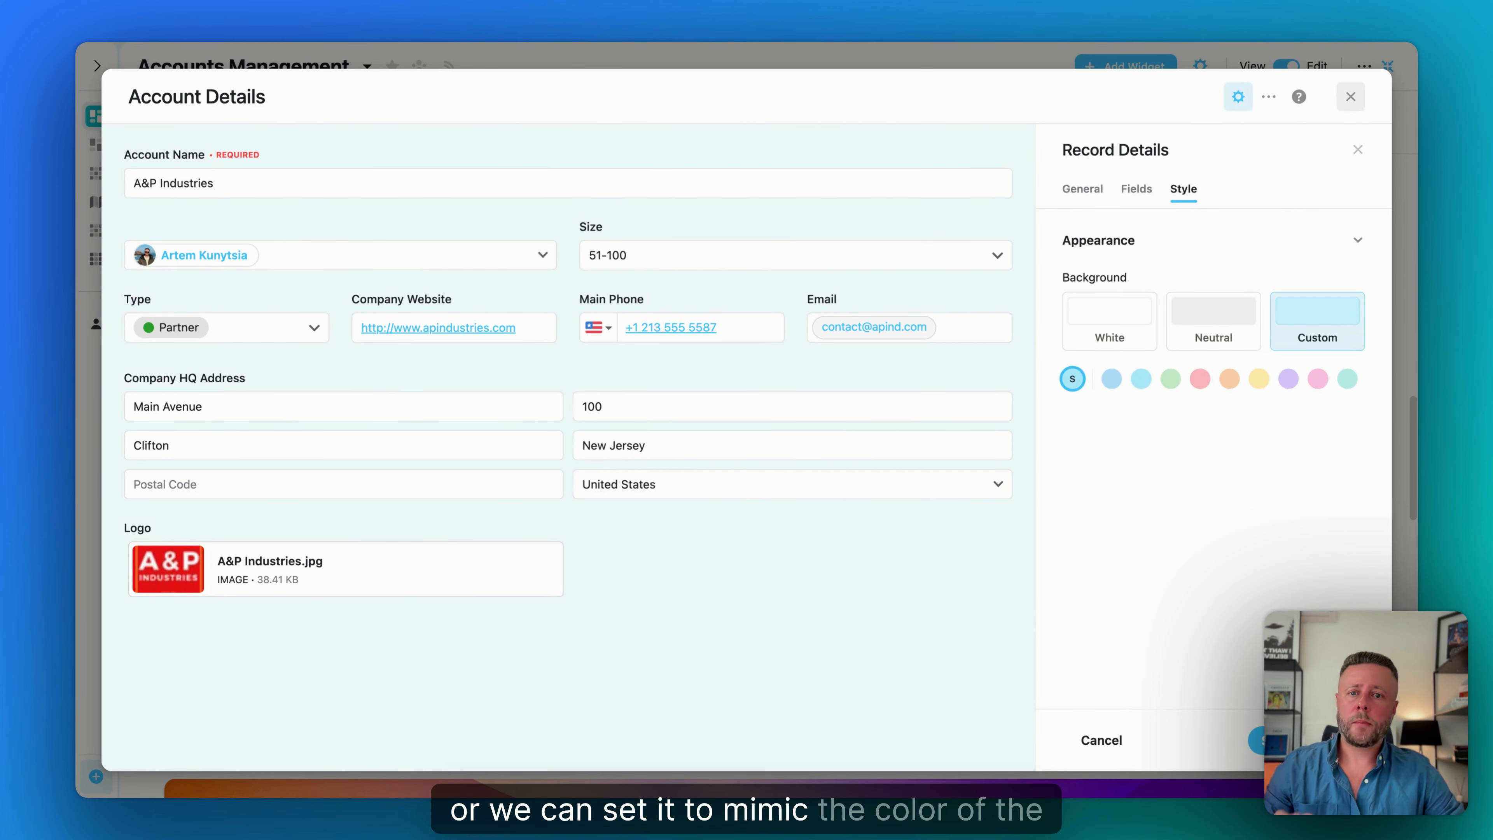